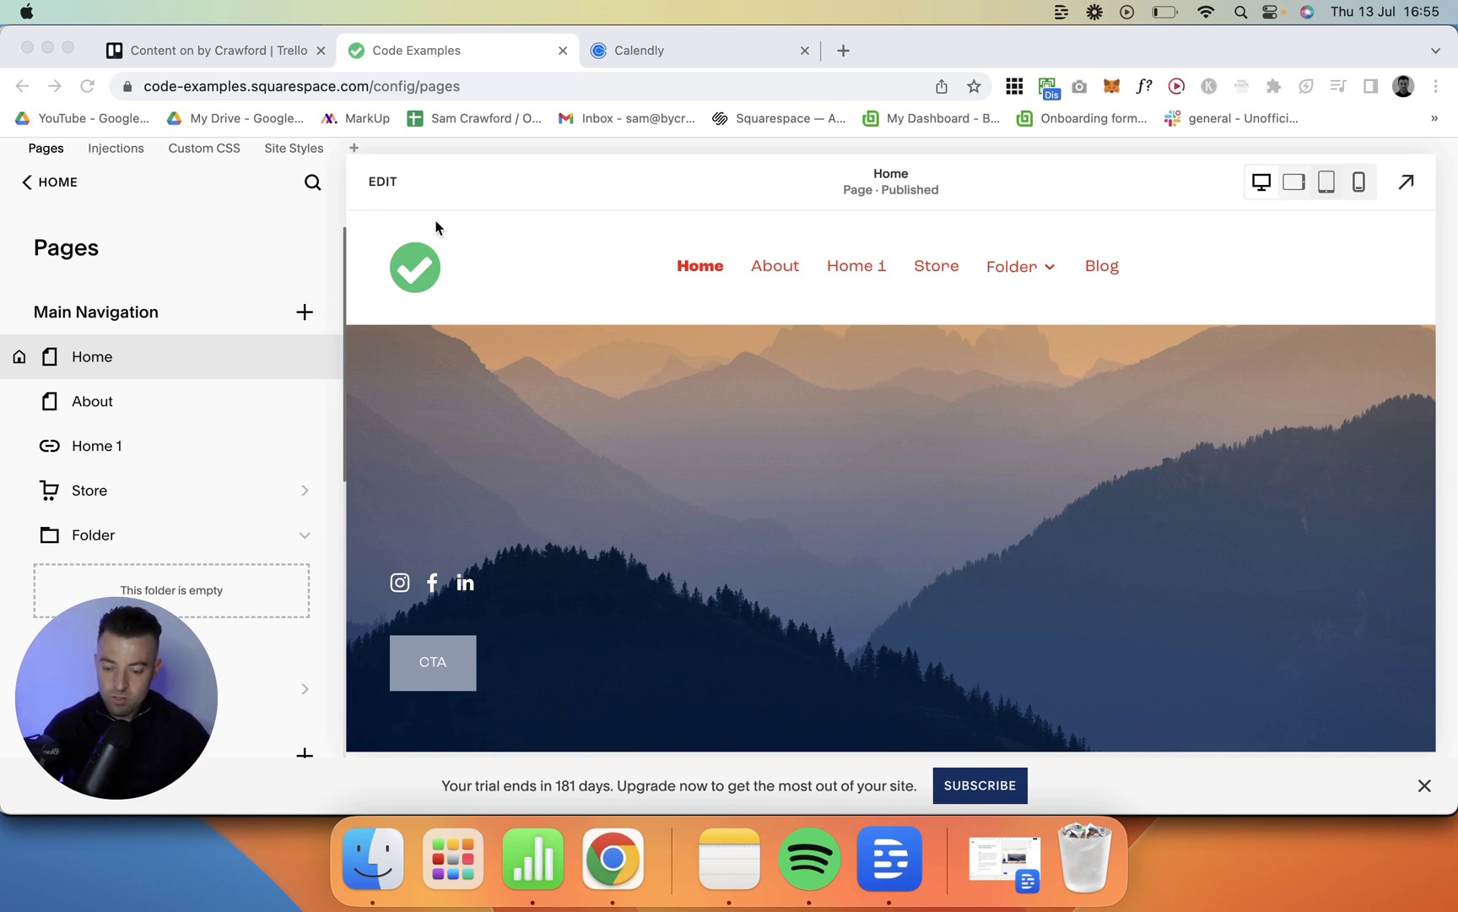
- Add a Contact section with a form-and-image layout to the home page
left_click(384, 185)
left_click(390, 185)
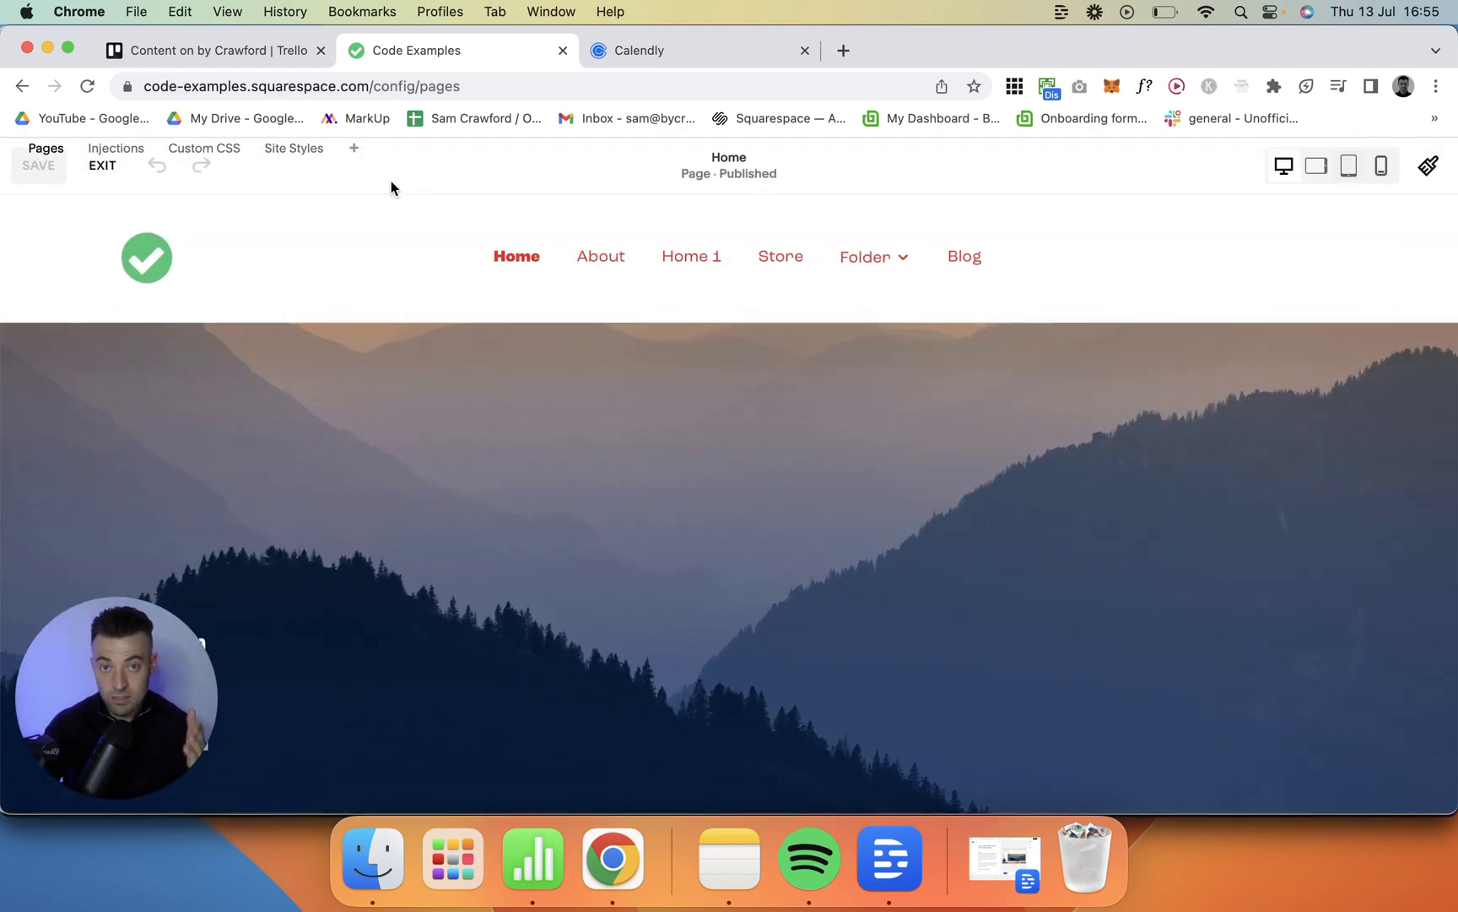
scroll(628, 480, "down", 10)
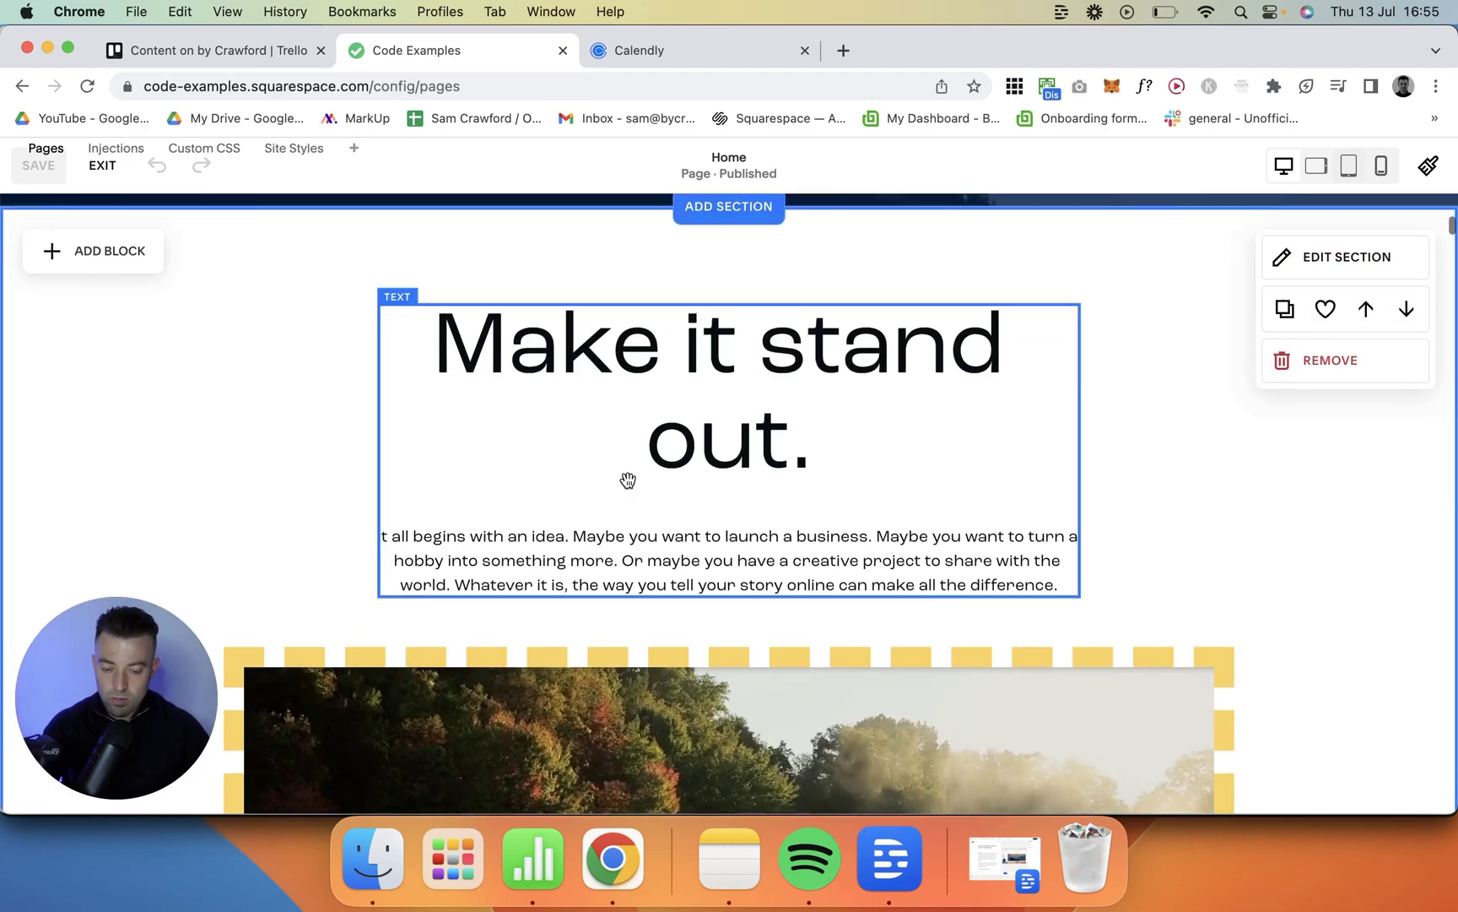
left_click(730, 345)
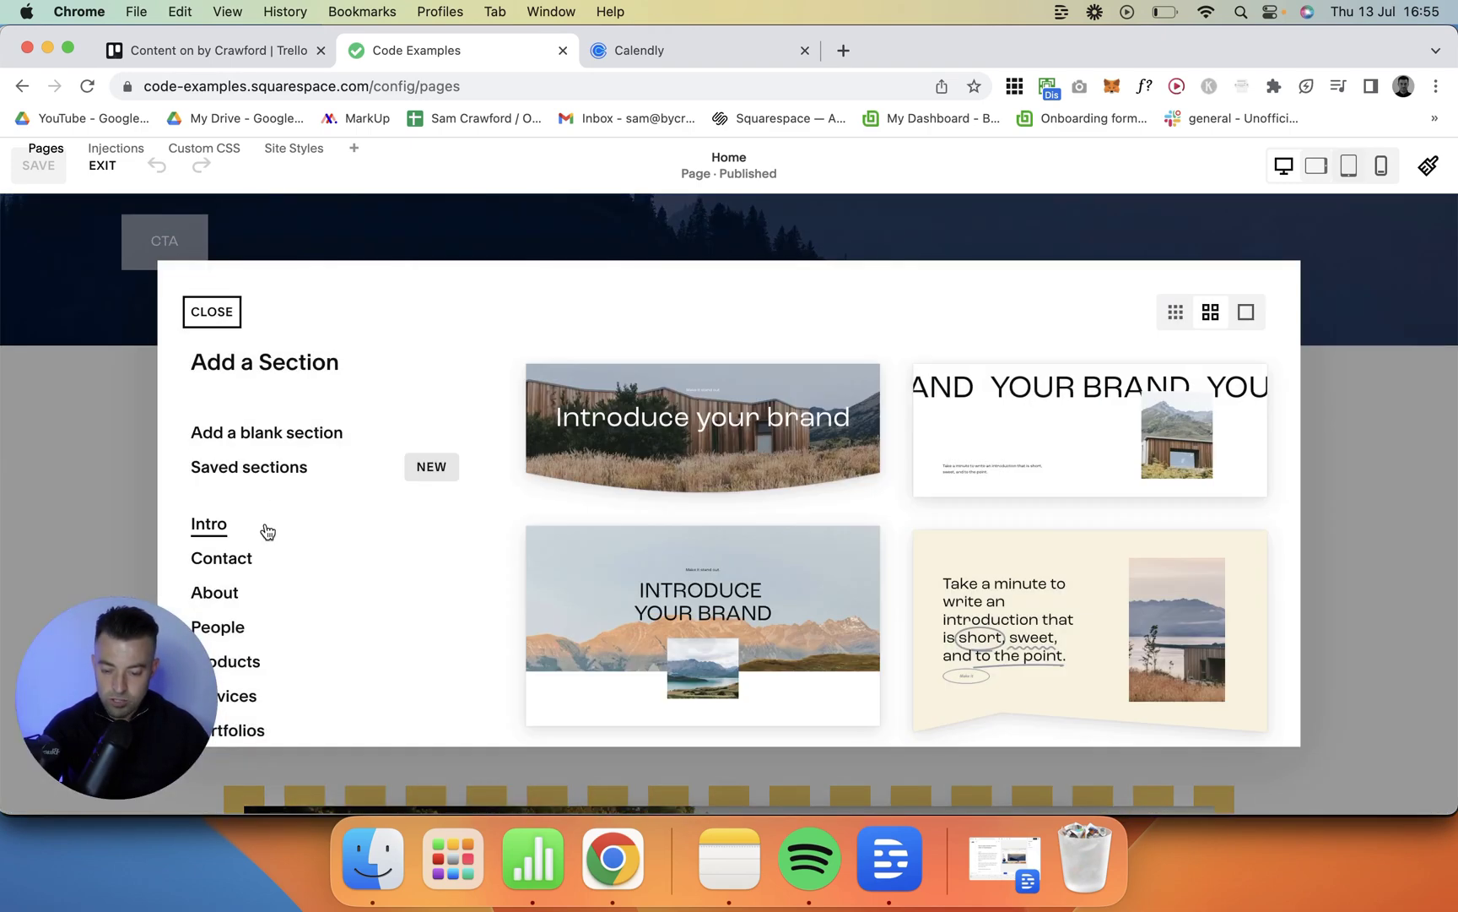
left_click(235, 562)
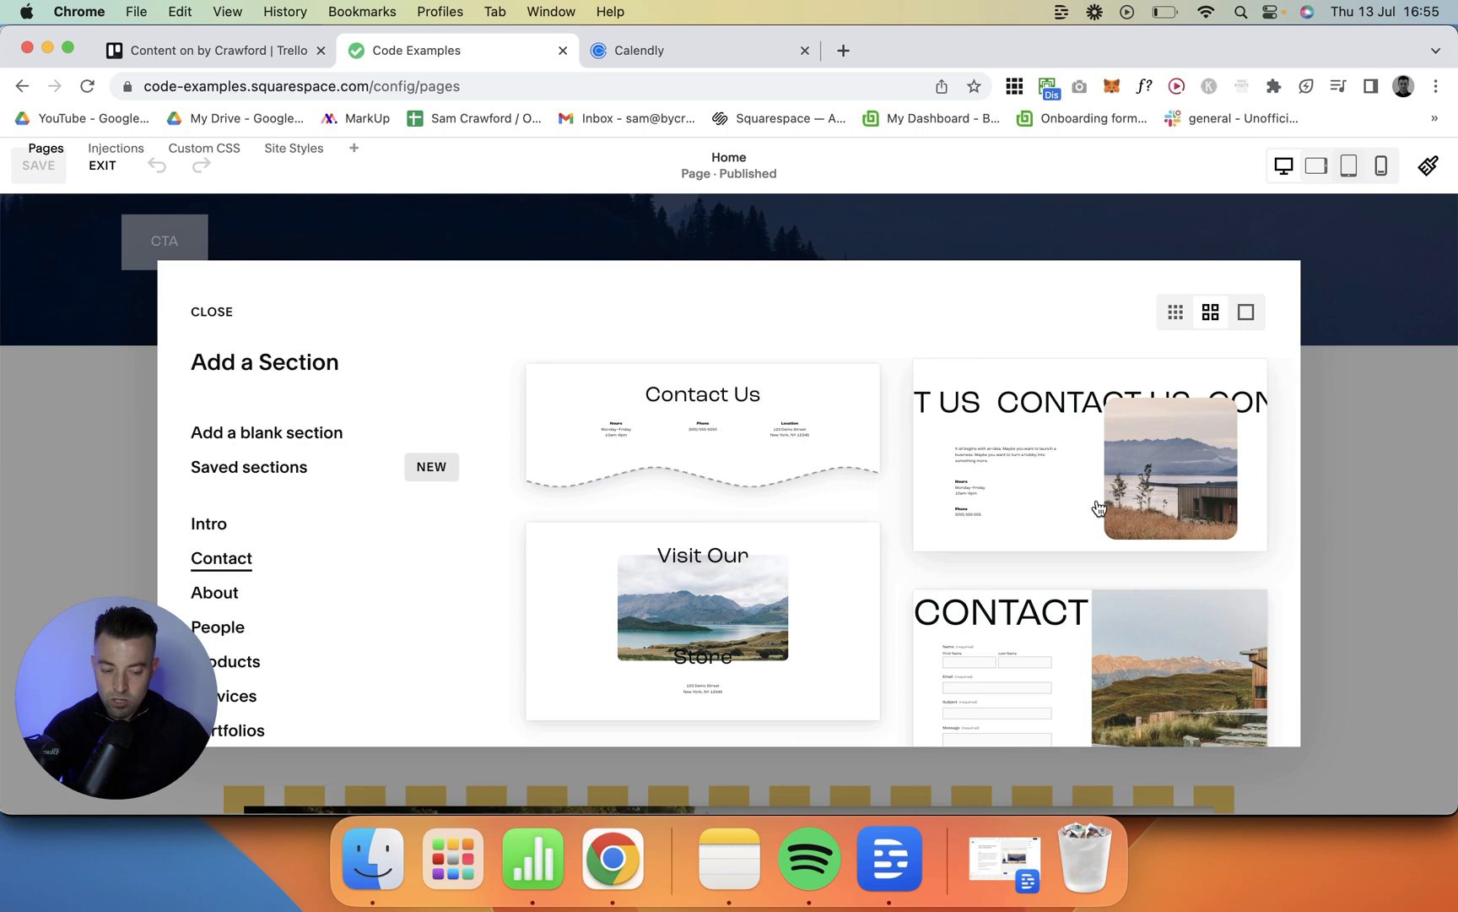
scroll(1097, 506, "down", 5)
left_click(741, 528)
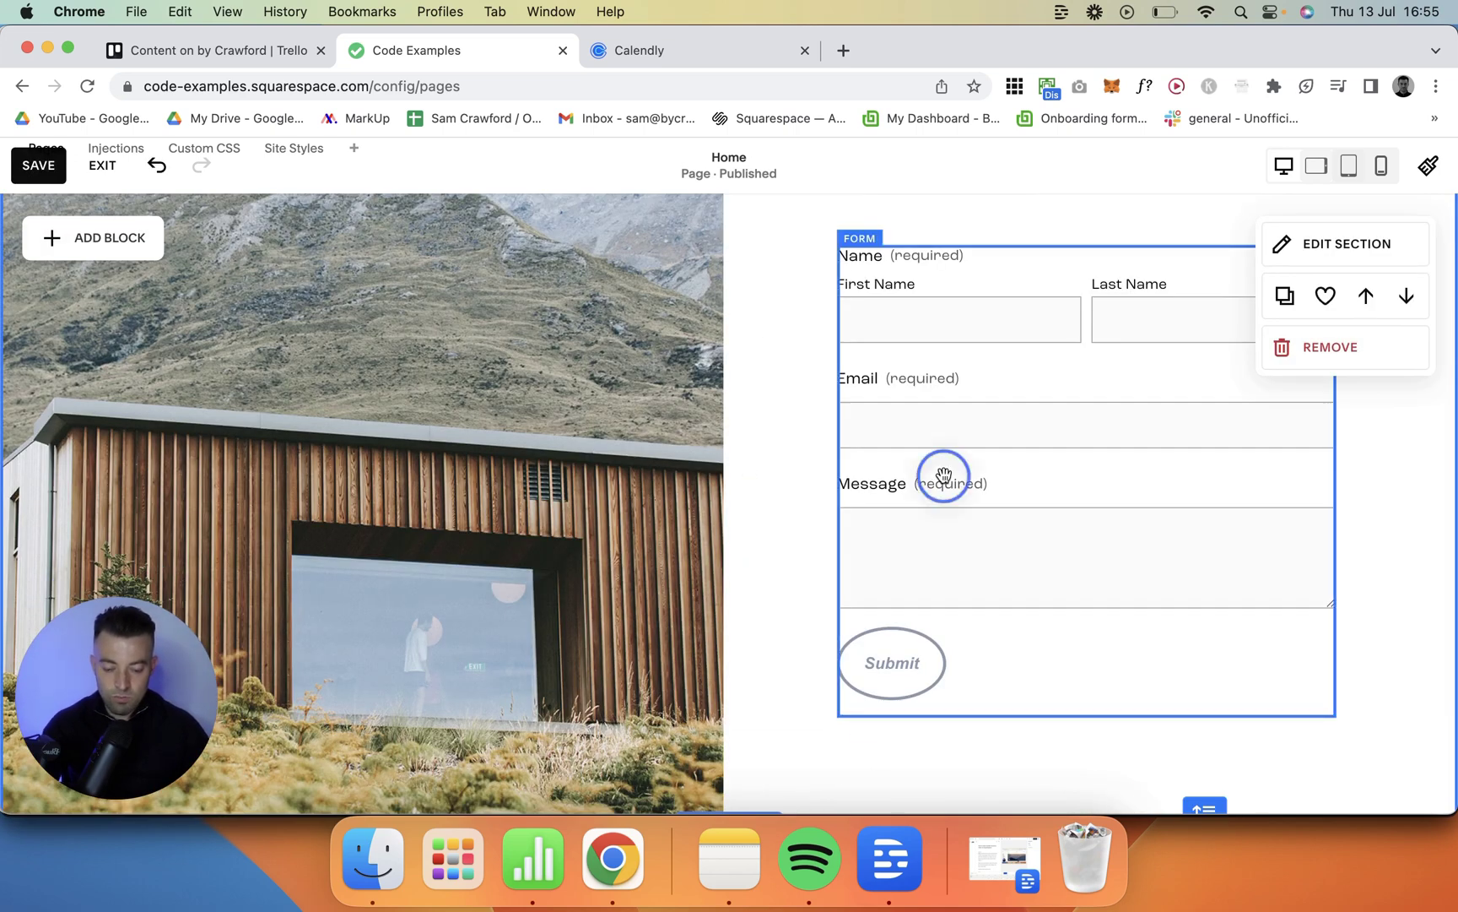
- Replace the section's contact form with an Embed block
left_click(943, 475)
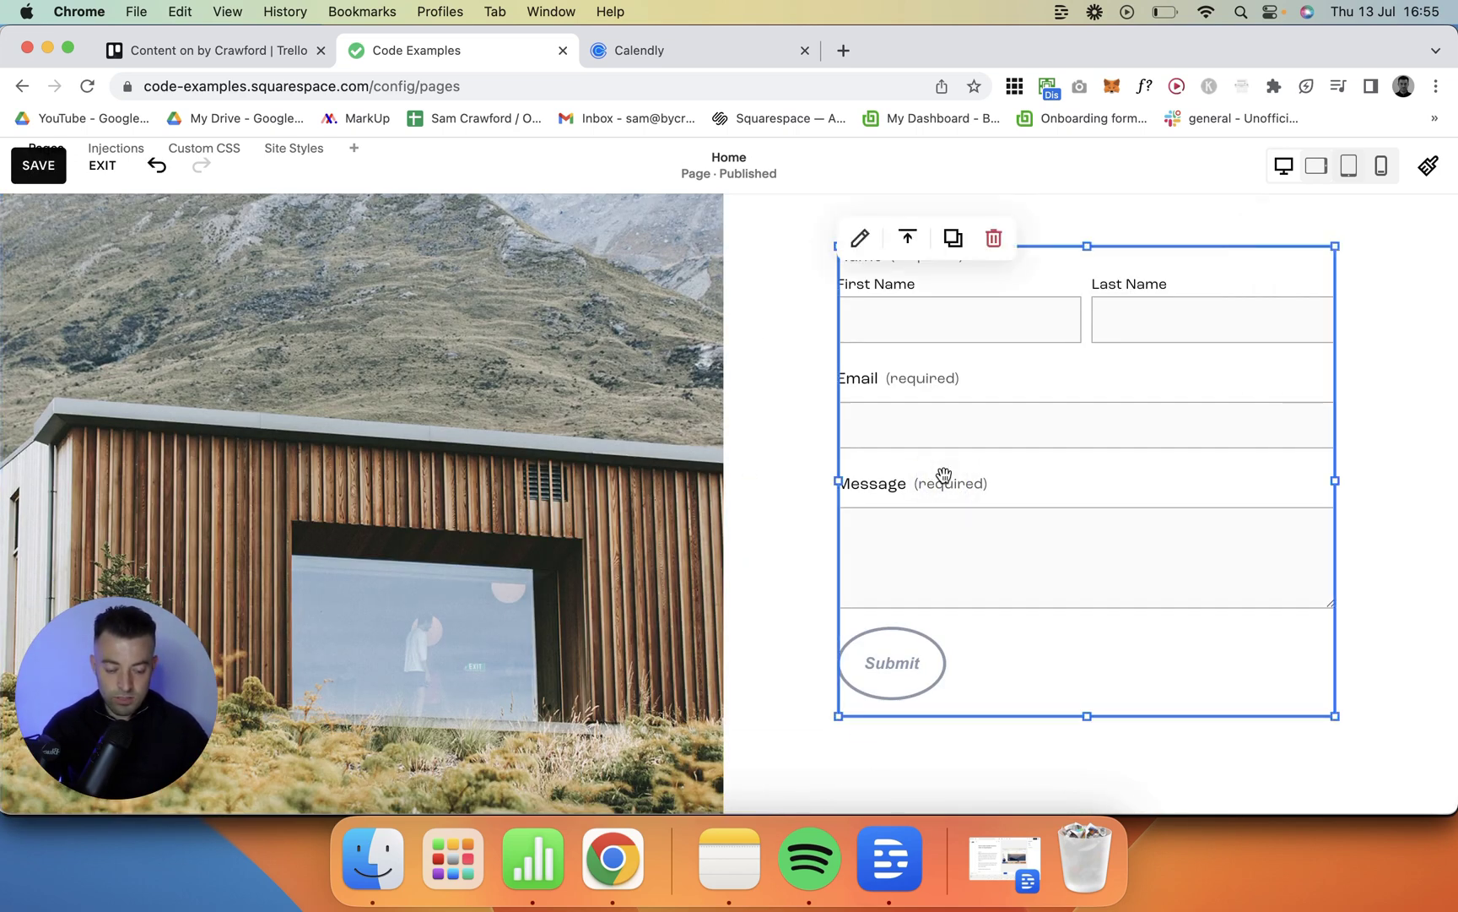
key("BackSpace")
left_click(106, 237)
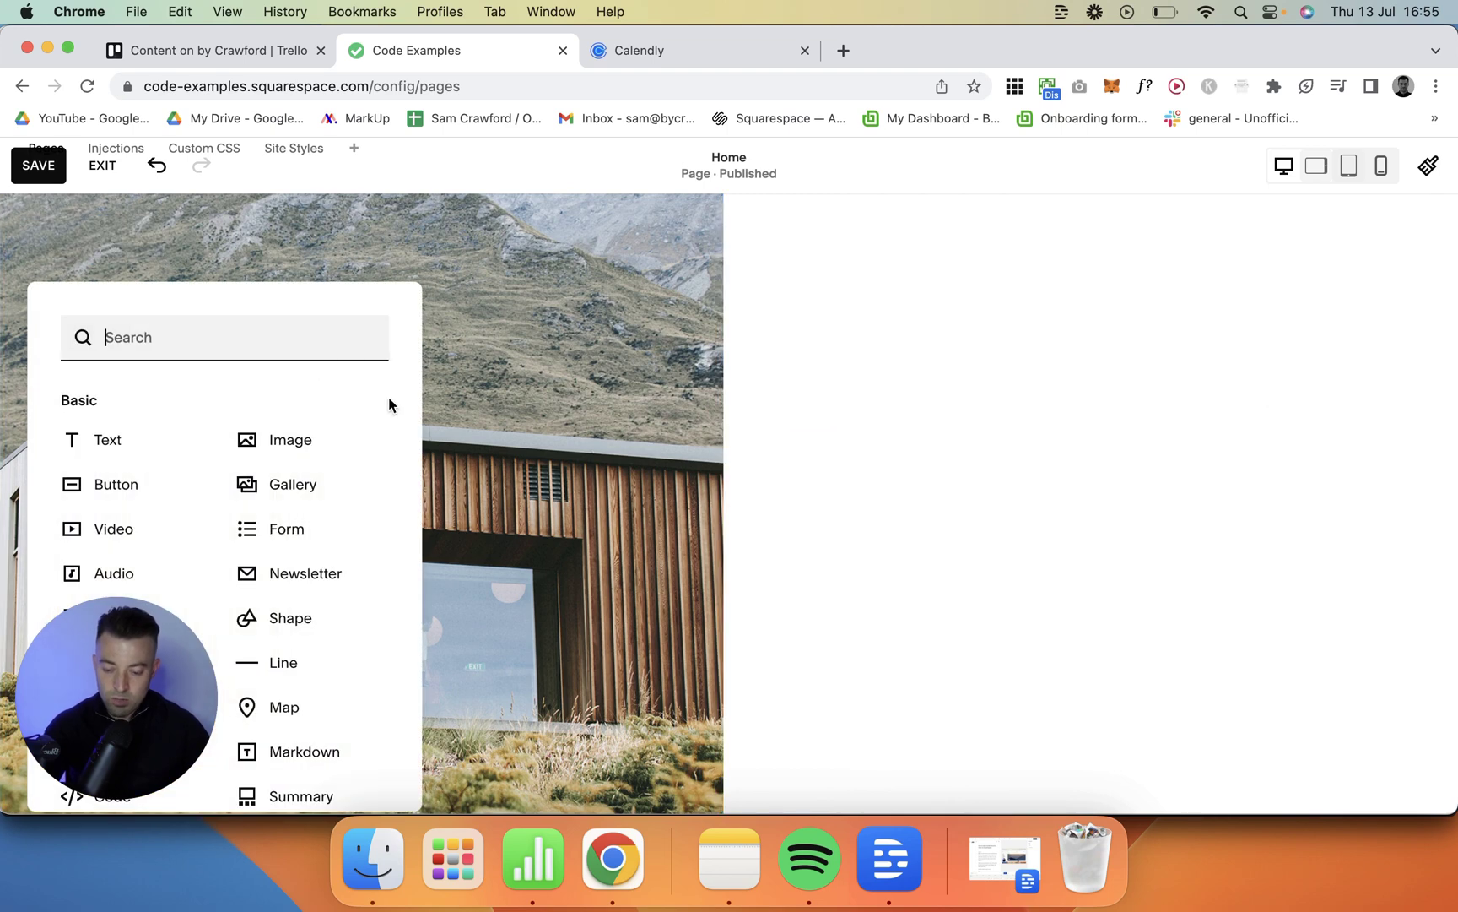
type("embed")
left_click(262, 400)
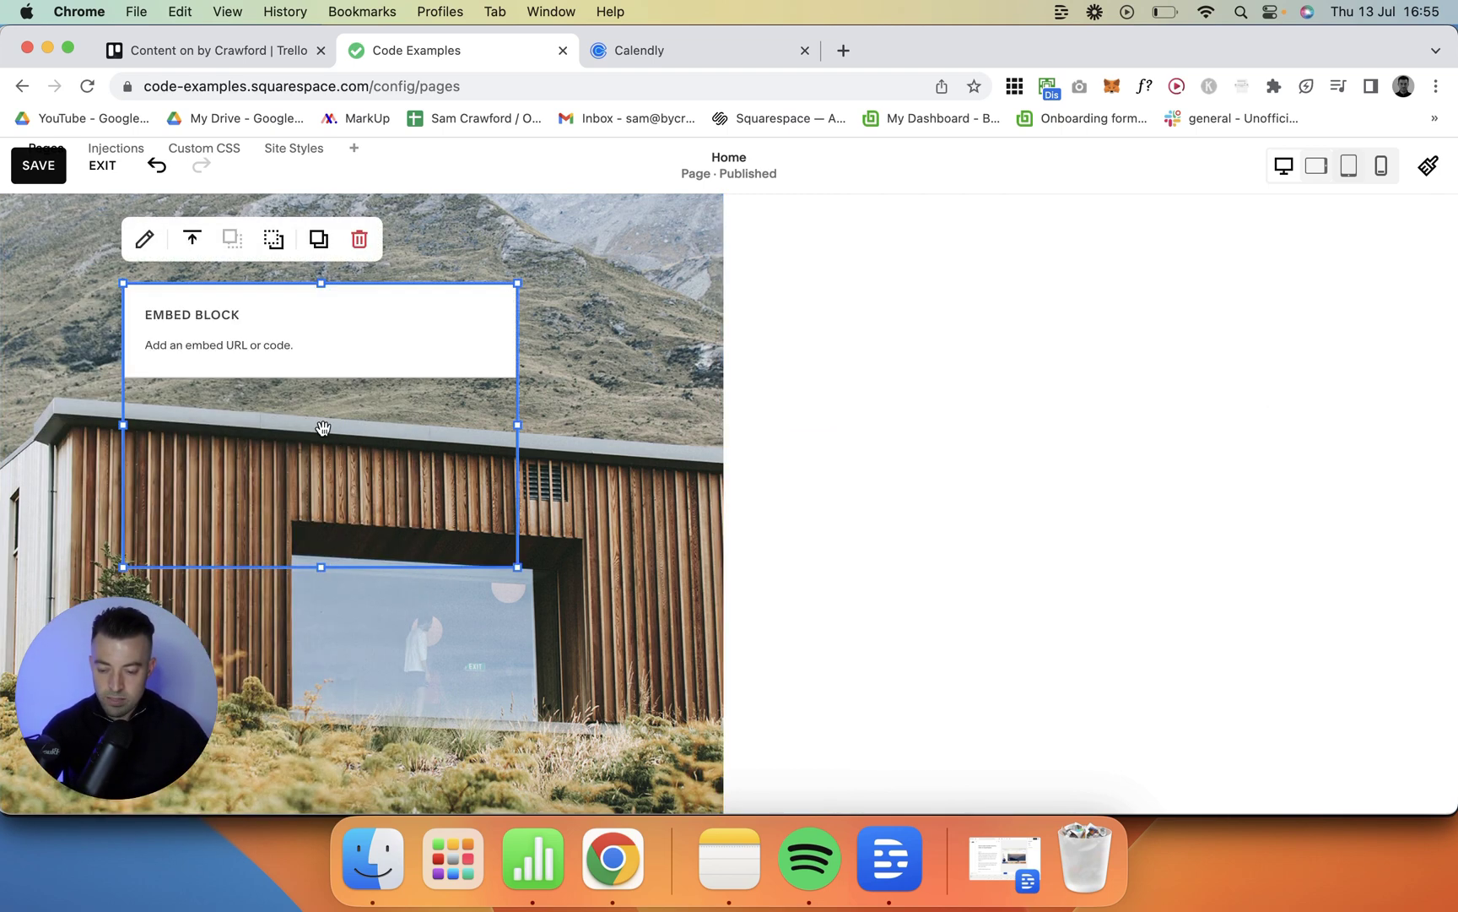
- Move the embed block into the right column, enlarge it, and save the page
left_click_drag(305, 427, 979, 388)
left_click_drag(979, 531, 979, 753)
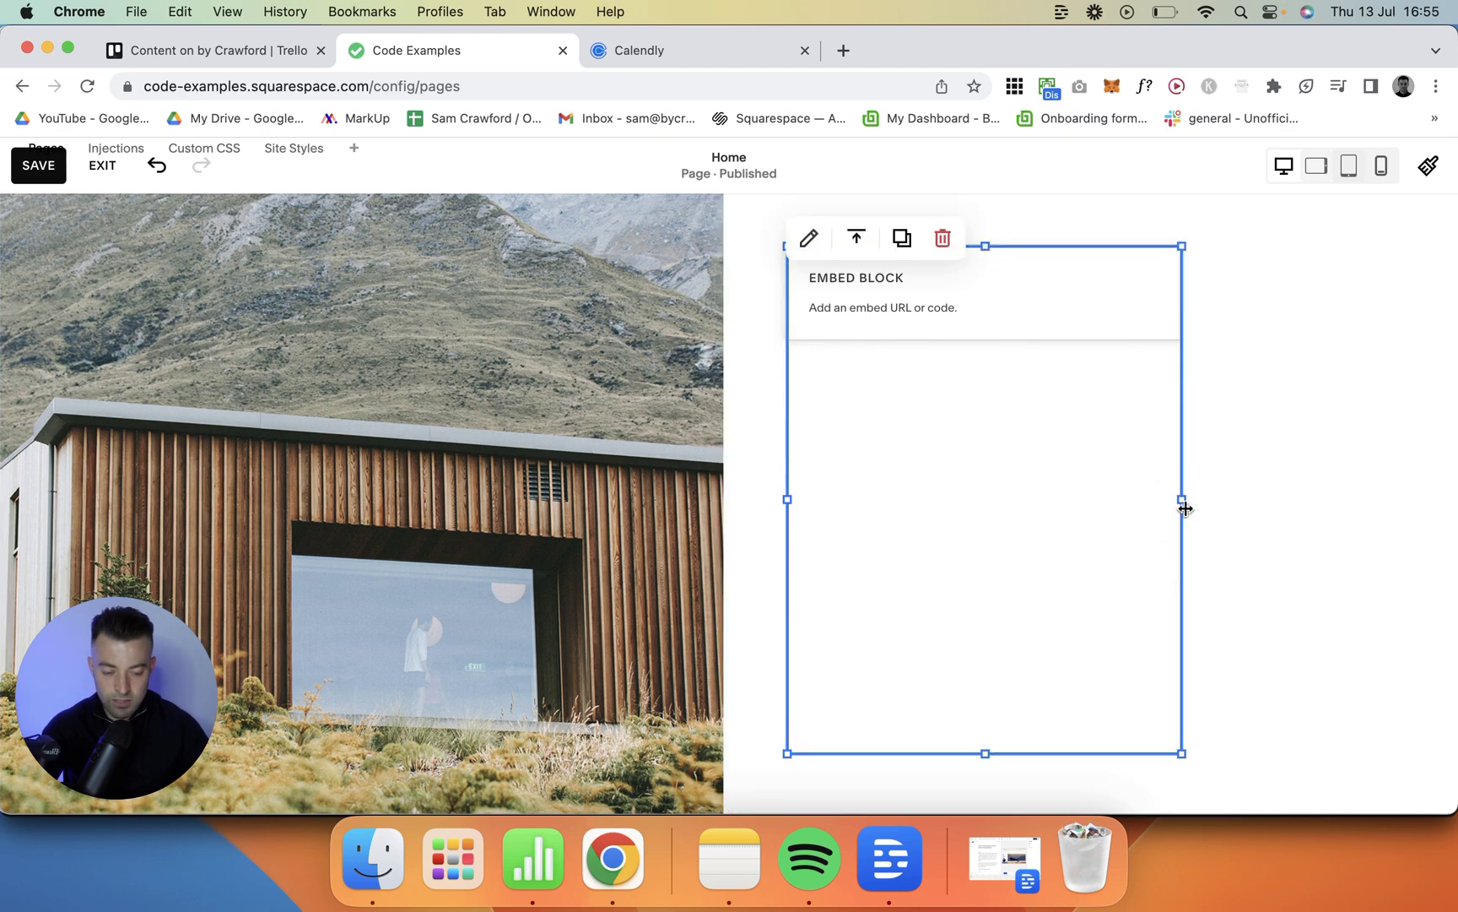
left_click_drag(1185, 505, 1336, 500)
left_click_drag(807, 502, 791, 496)
scroll(1108, 502, "down", 5)
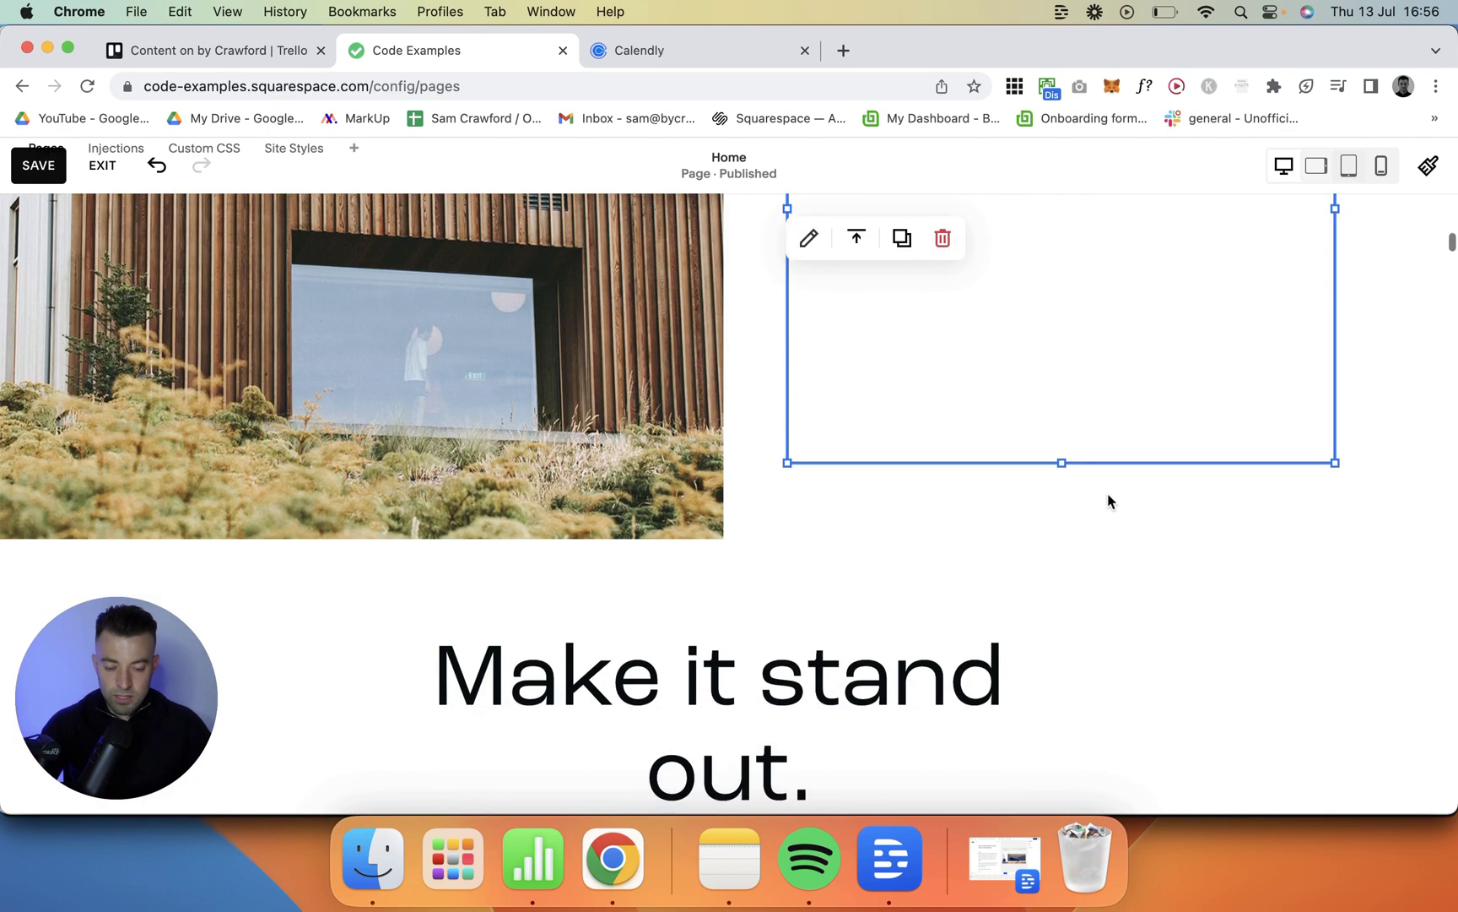
left_click(58, 174)
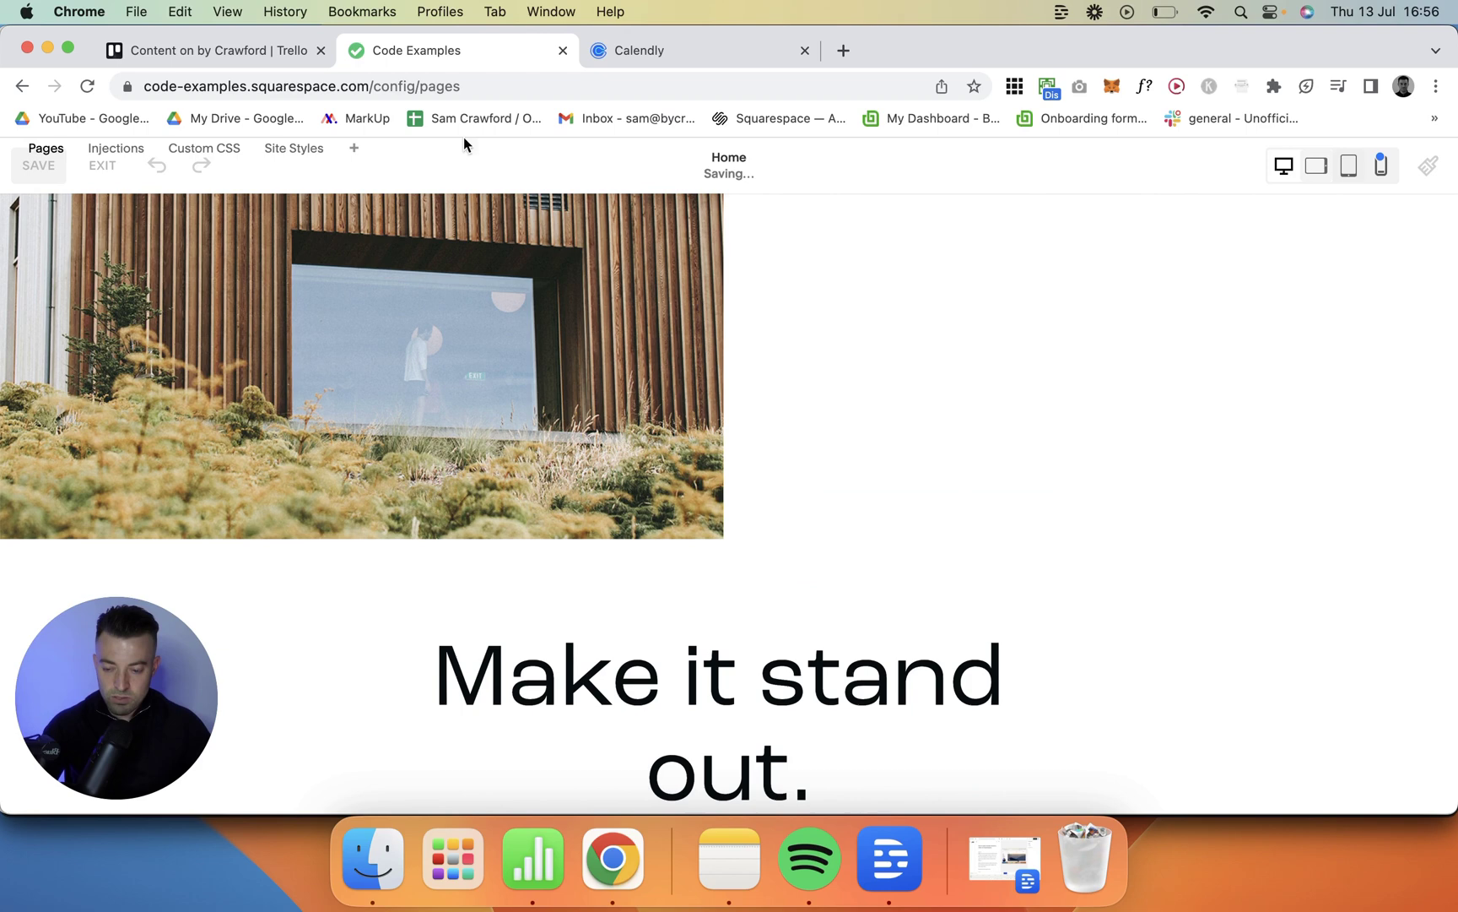
- Open the 15-min Call event type in Calendly and expand its 'When can people book' settings
left_click(689, 59)
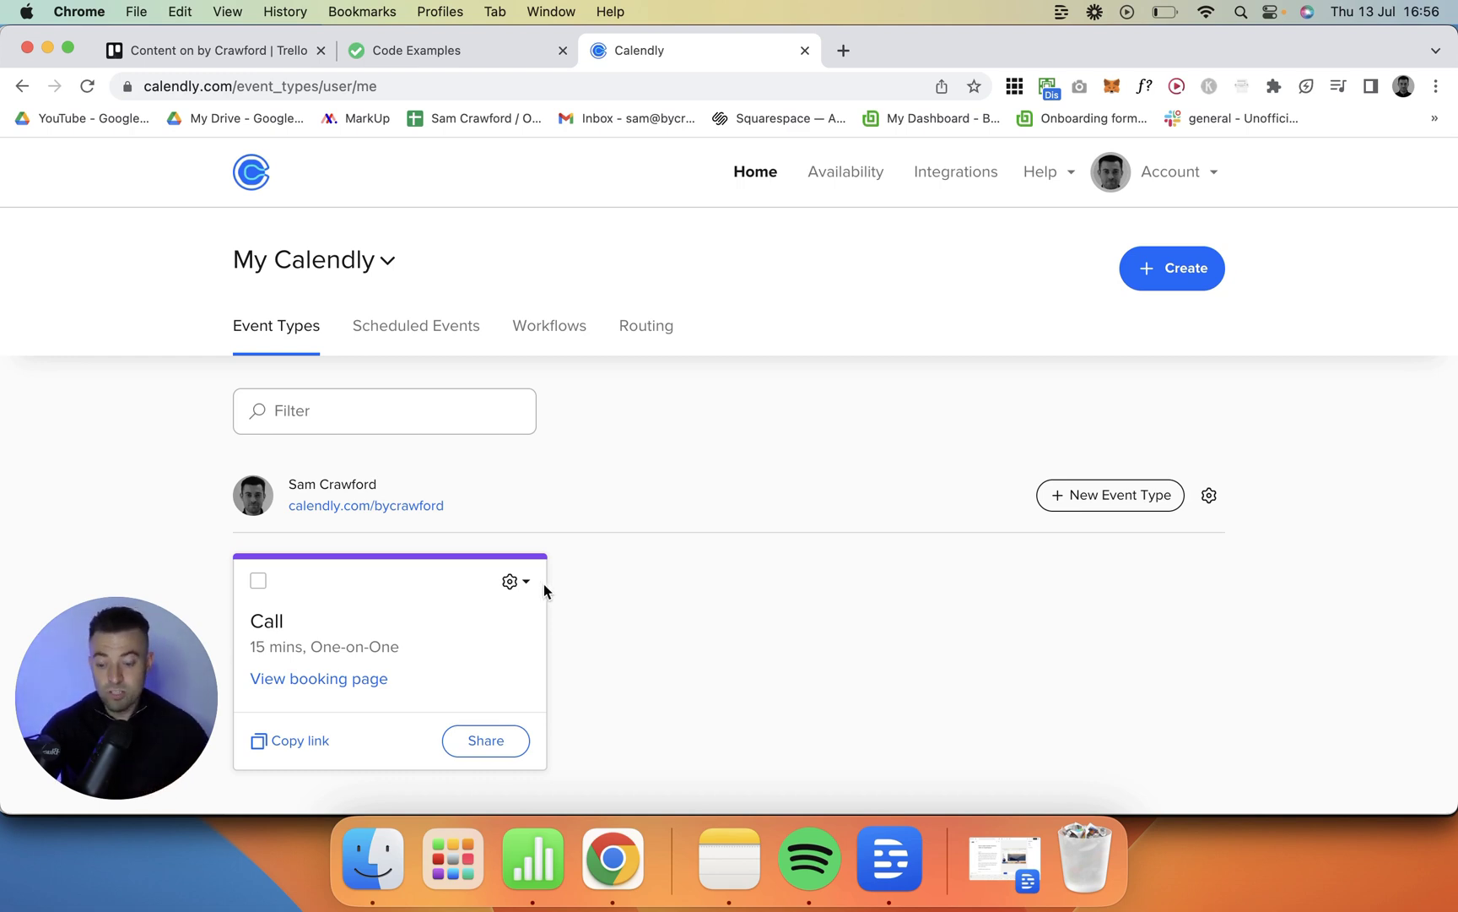
left_click(419, 633)
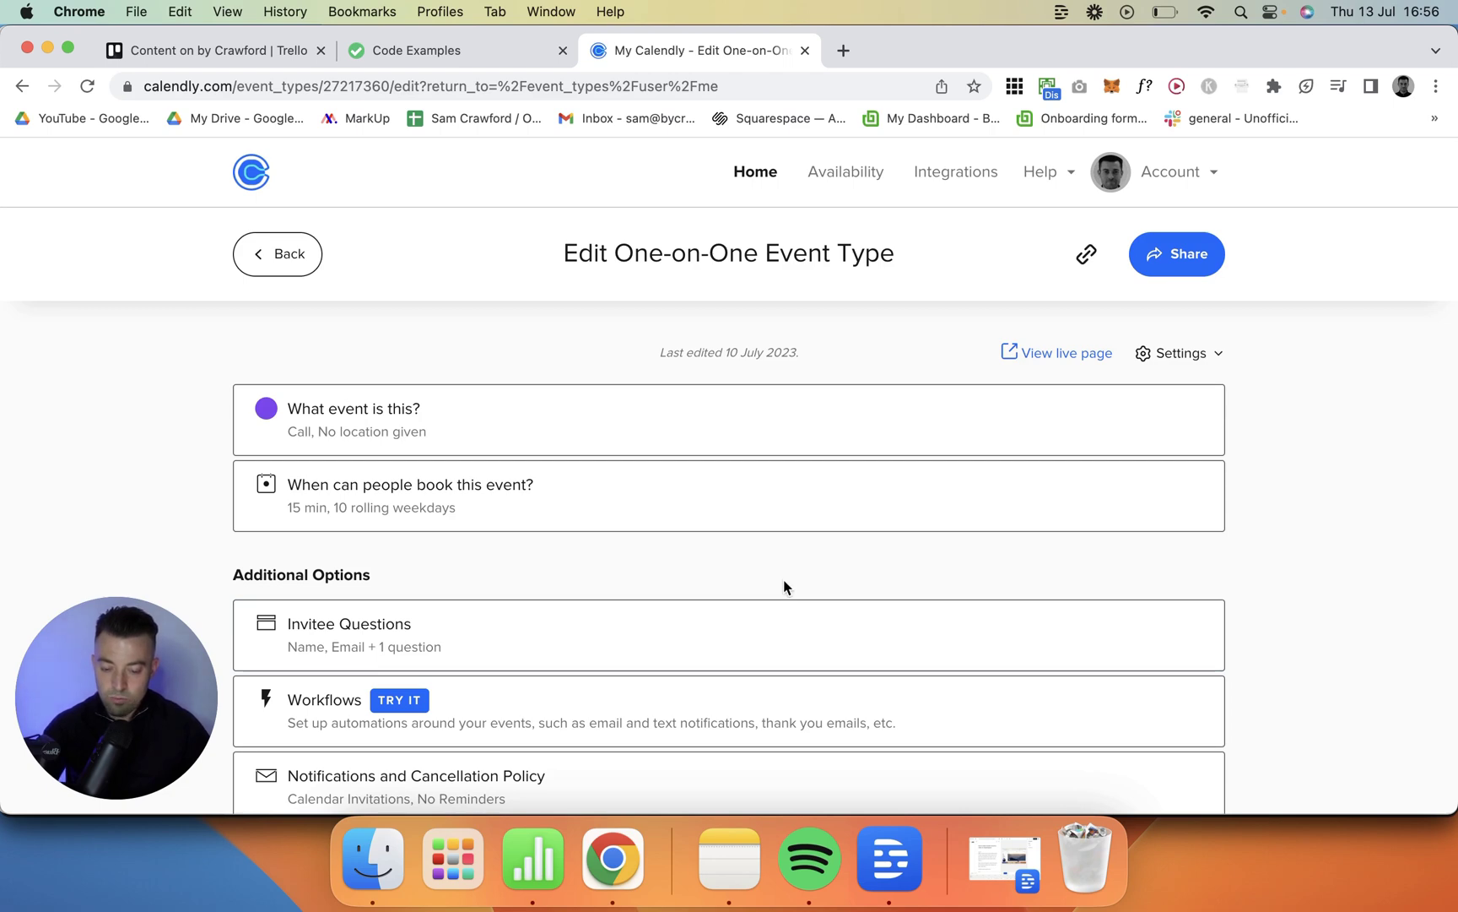
left_click(639, 514)
scroll(911, 580, "down", 12)
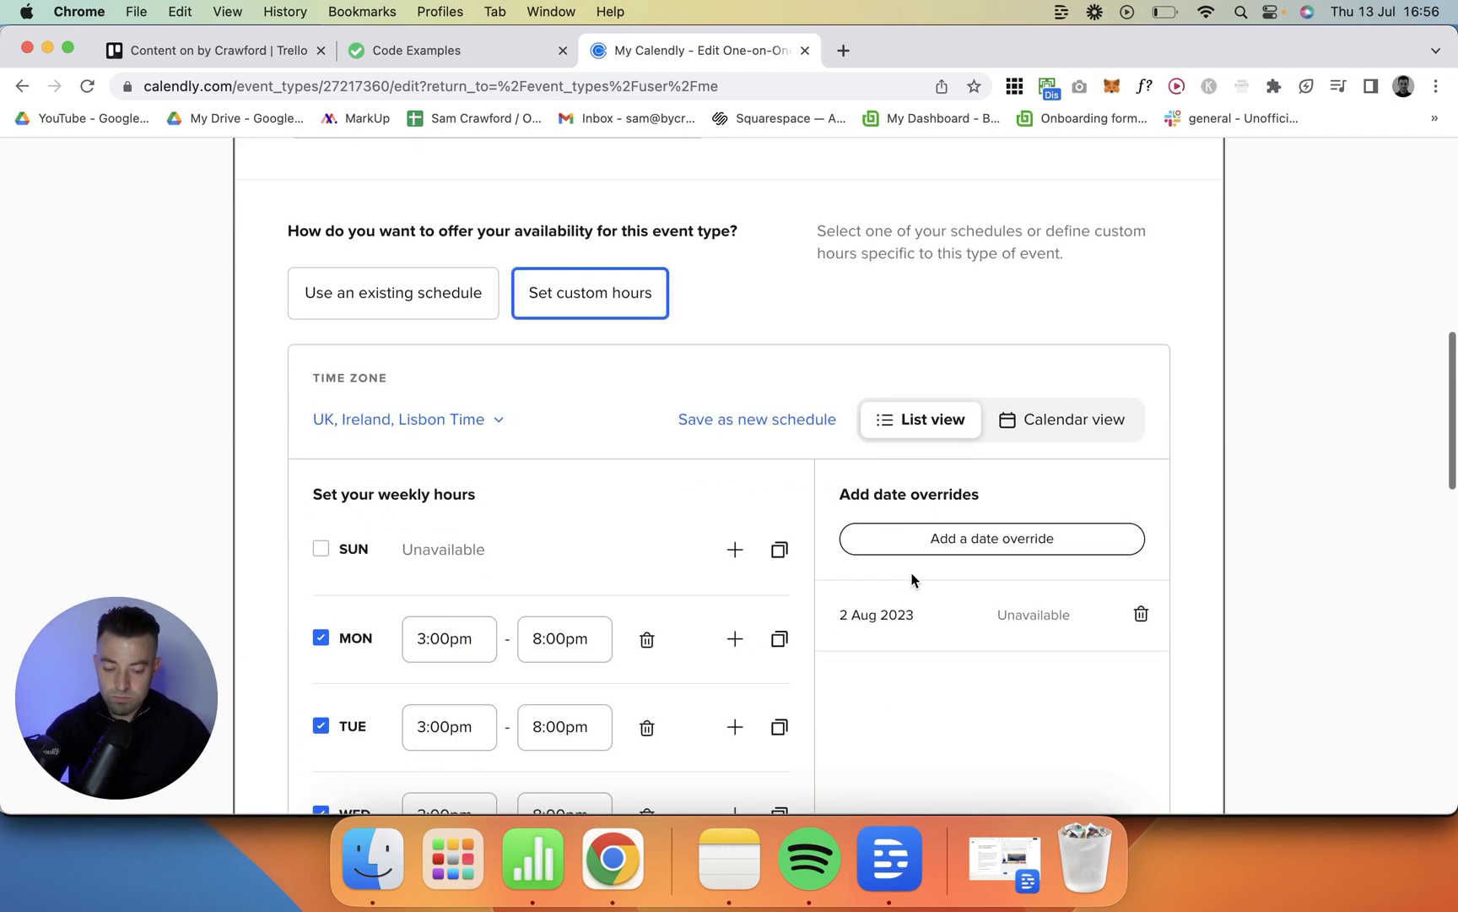
scroll(911, 515, "down", 3)
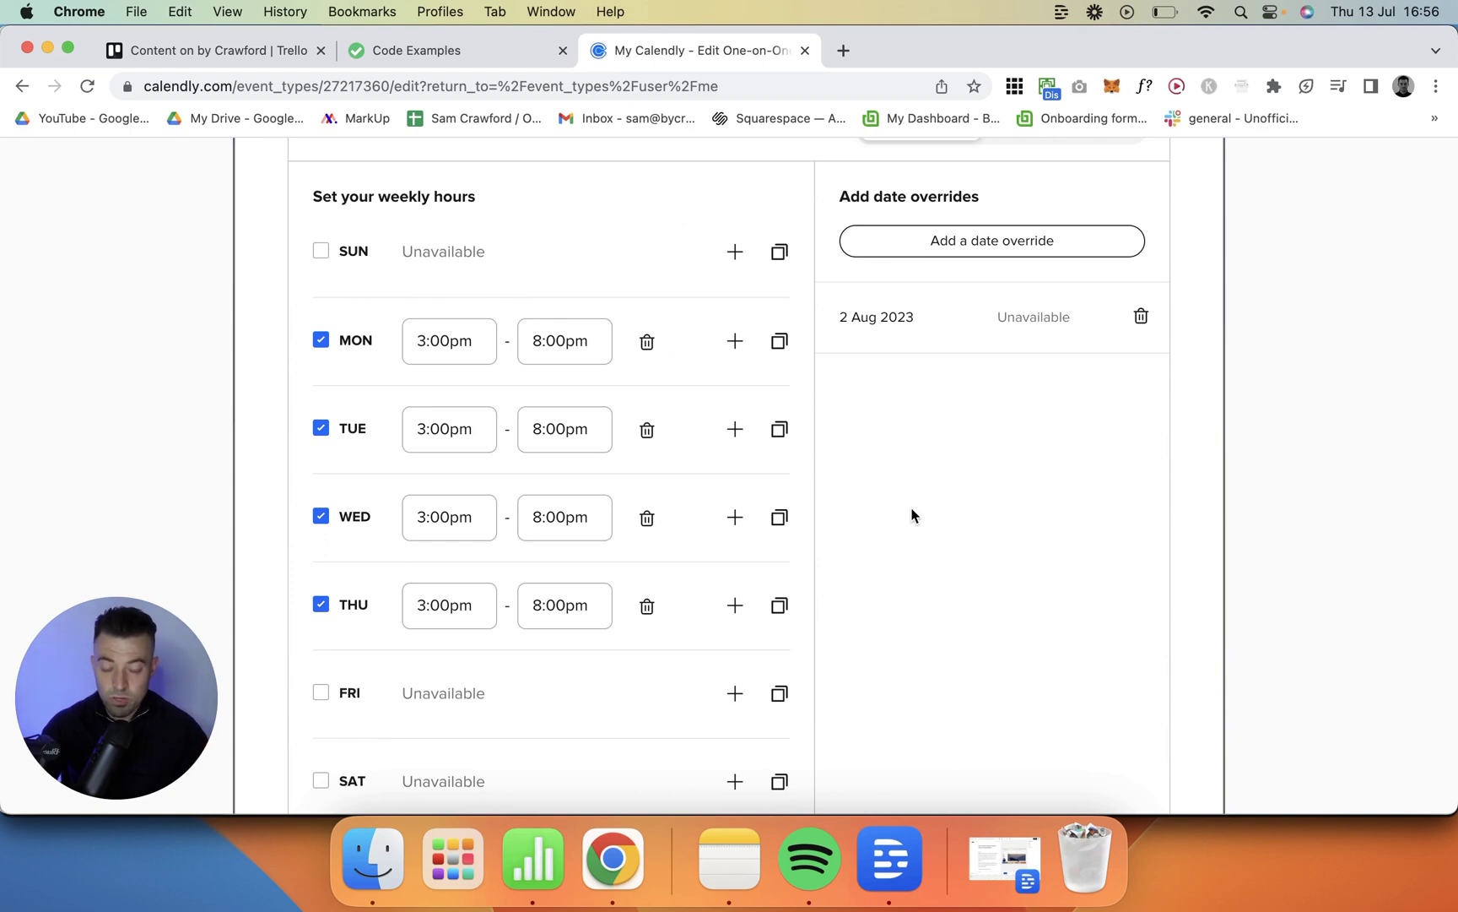
scroll(916, 506, "up", 15)
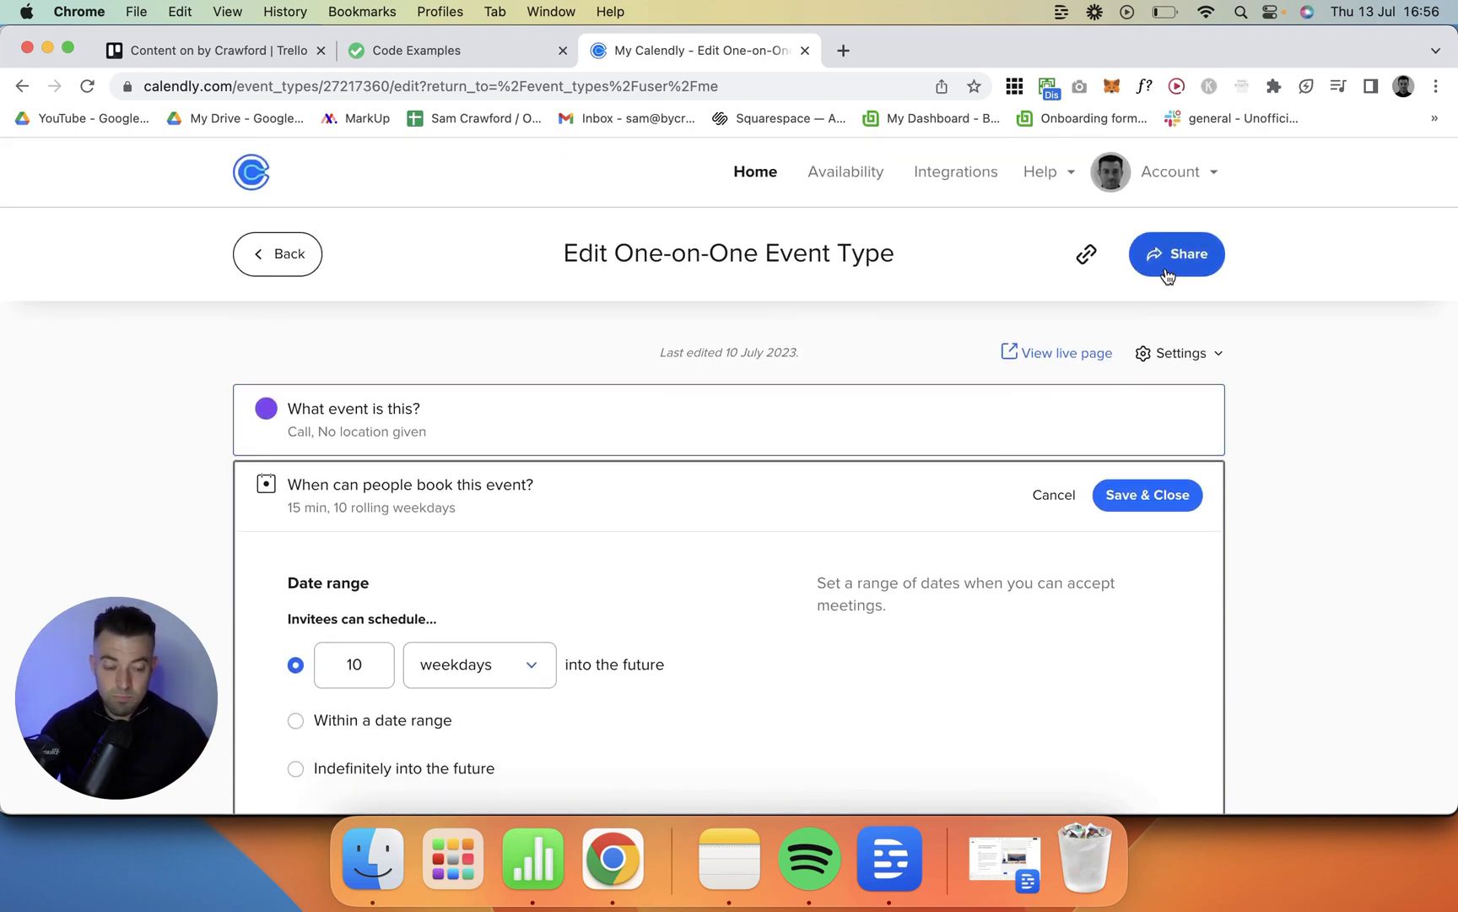
- Share the Call event via Add to website as an Inline Embed and select its HTML code
left_click(1173, 253)
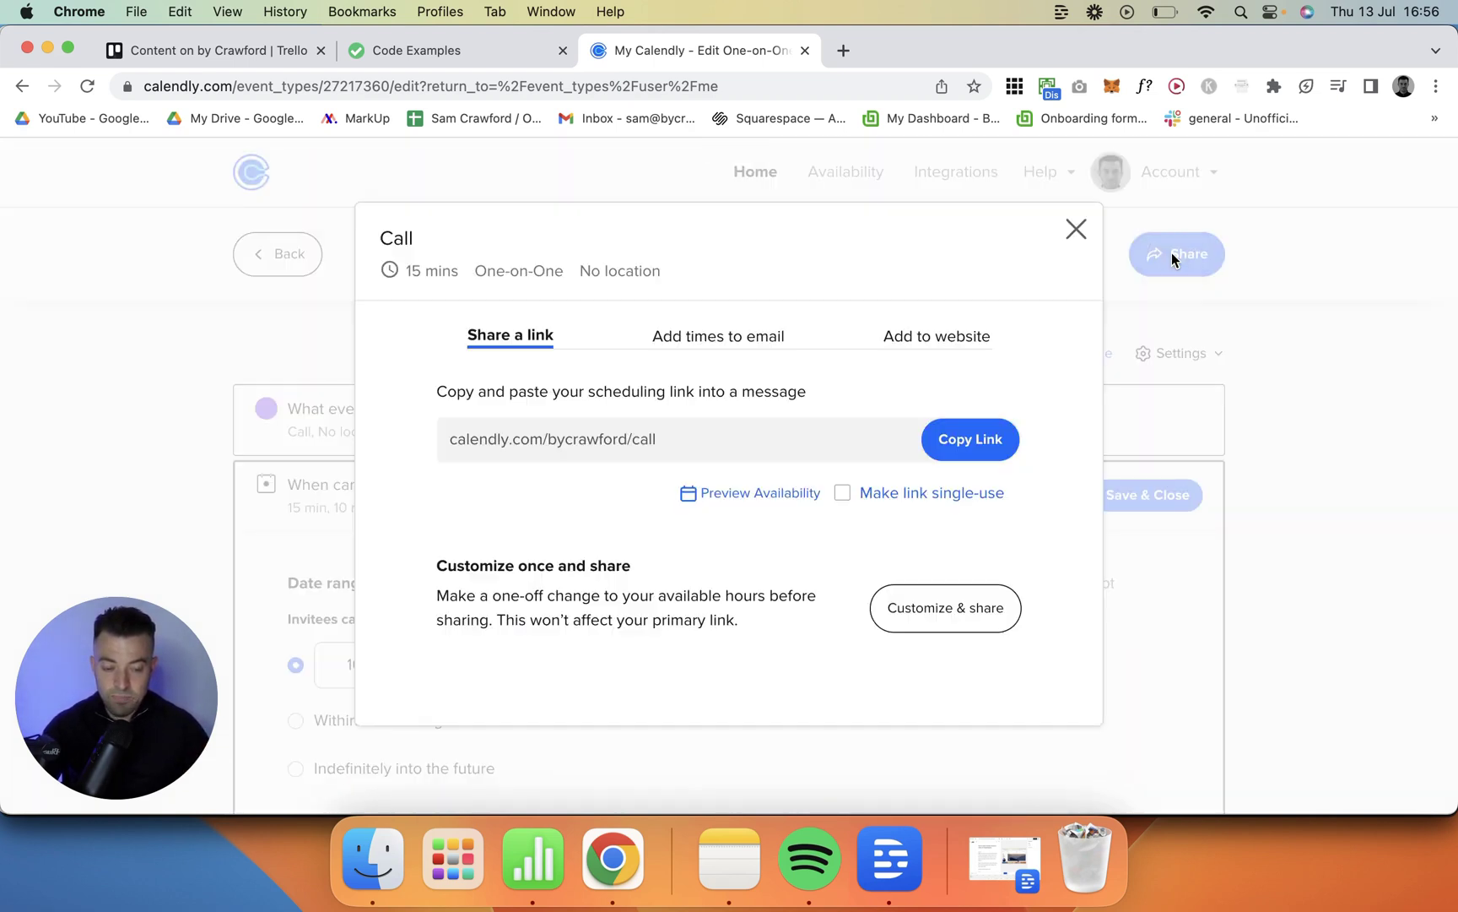
left_click(929, 340)
scroll(746, 588, "down", 2)
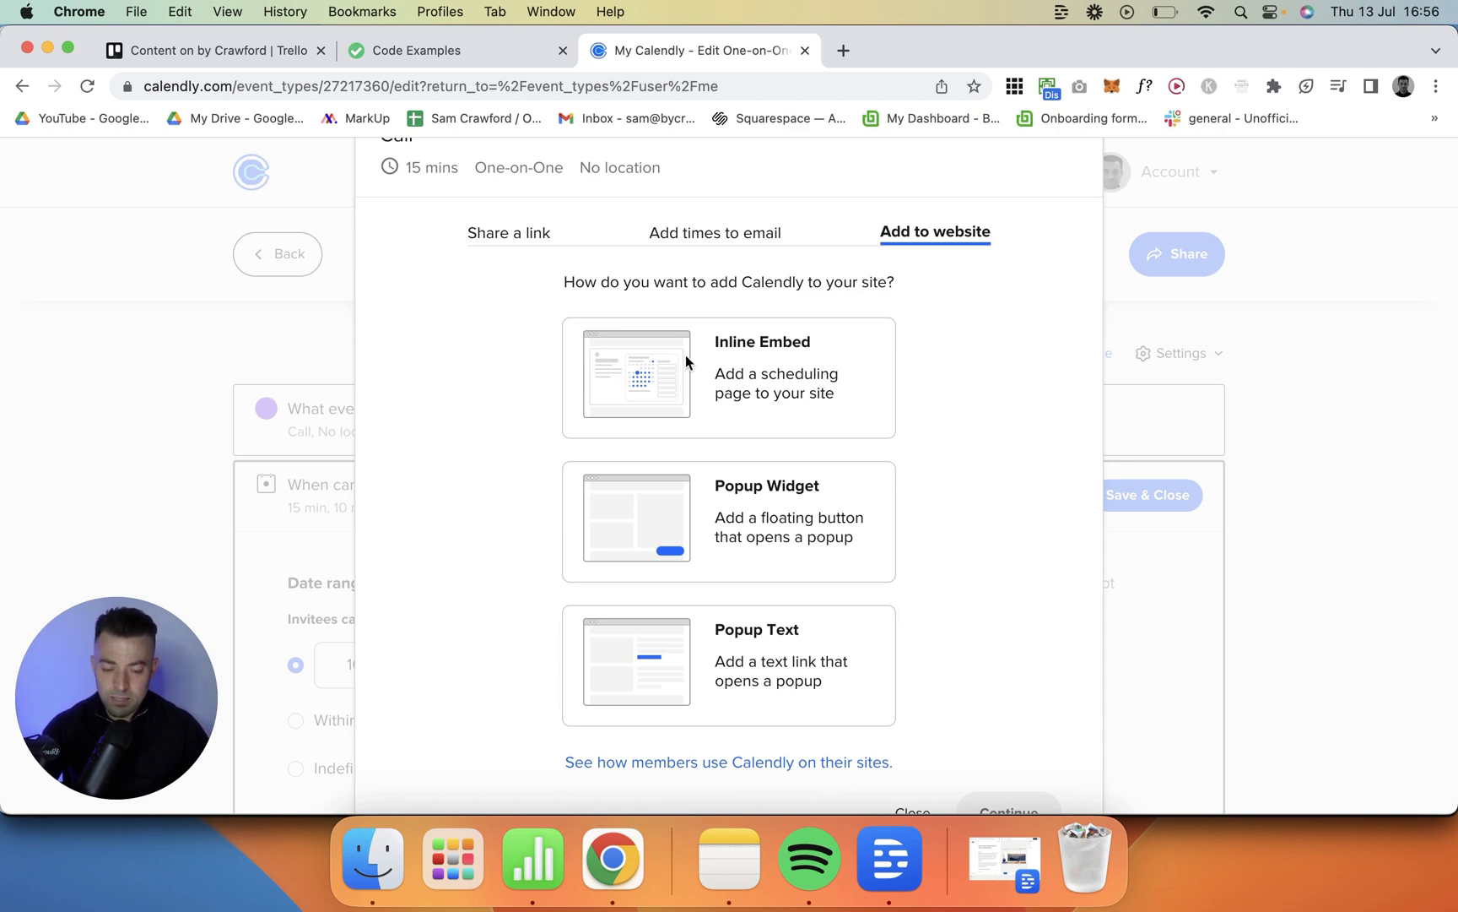
left_click(644, 375)
scroll(743, 434, "down", 2)
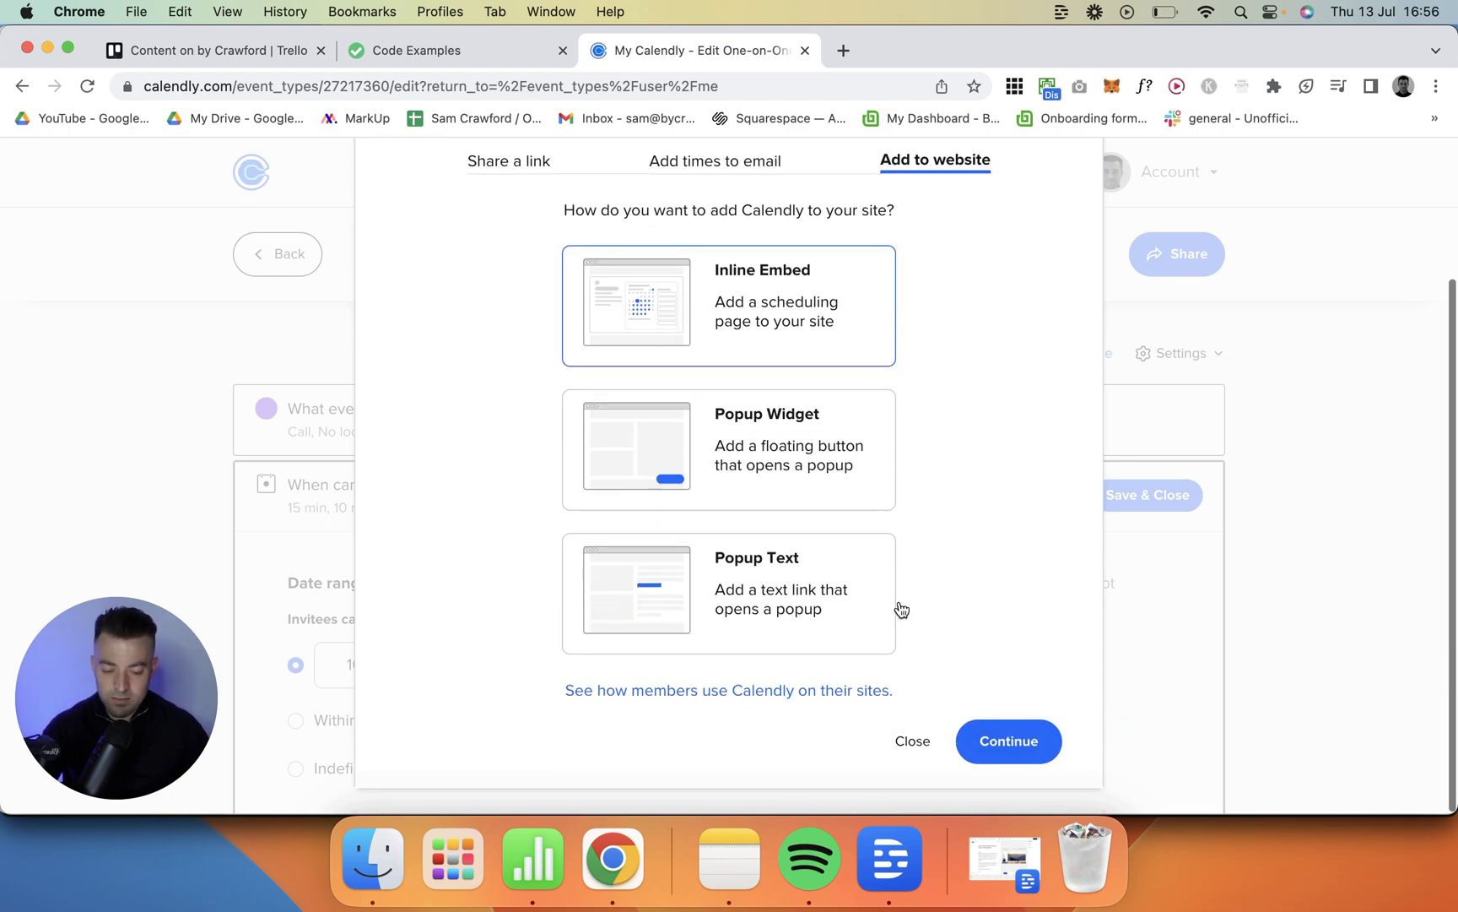
left_click(997, 740)
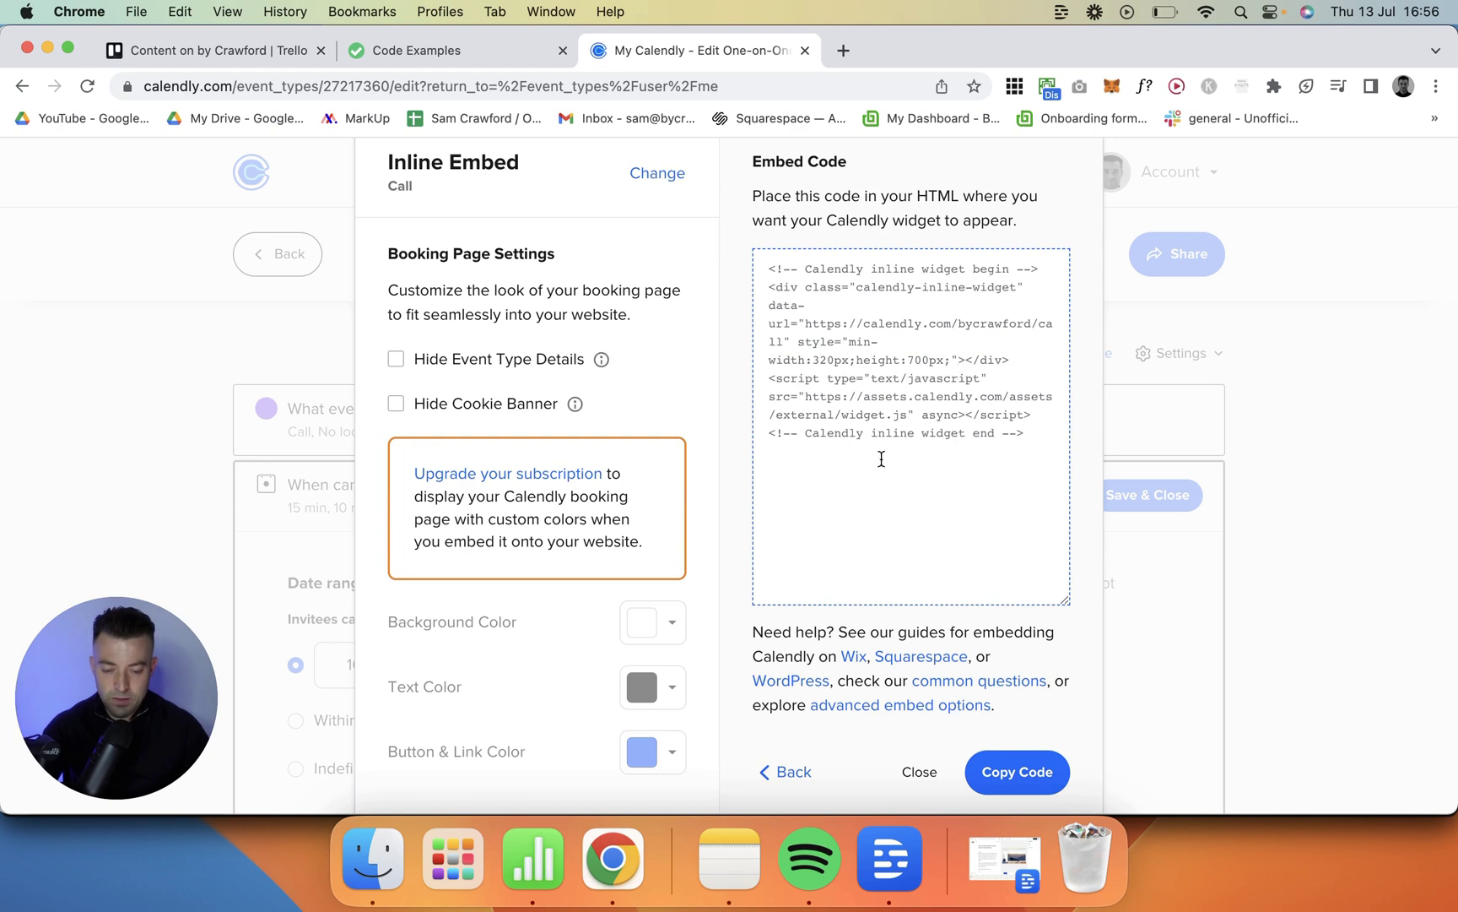
mouse_move(1027, 444)
left_mouse_down()
mouse_move(935, 413)
mouse_move(1043, 470)
left_mouse_up()
key("super+c")
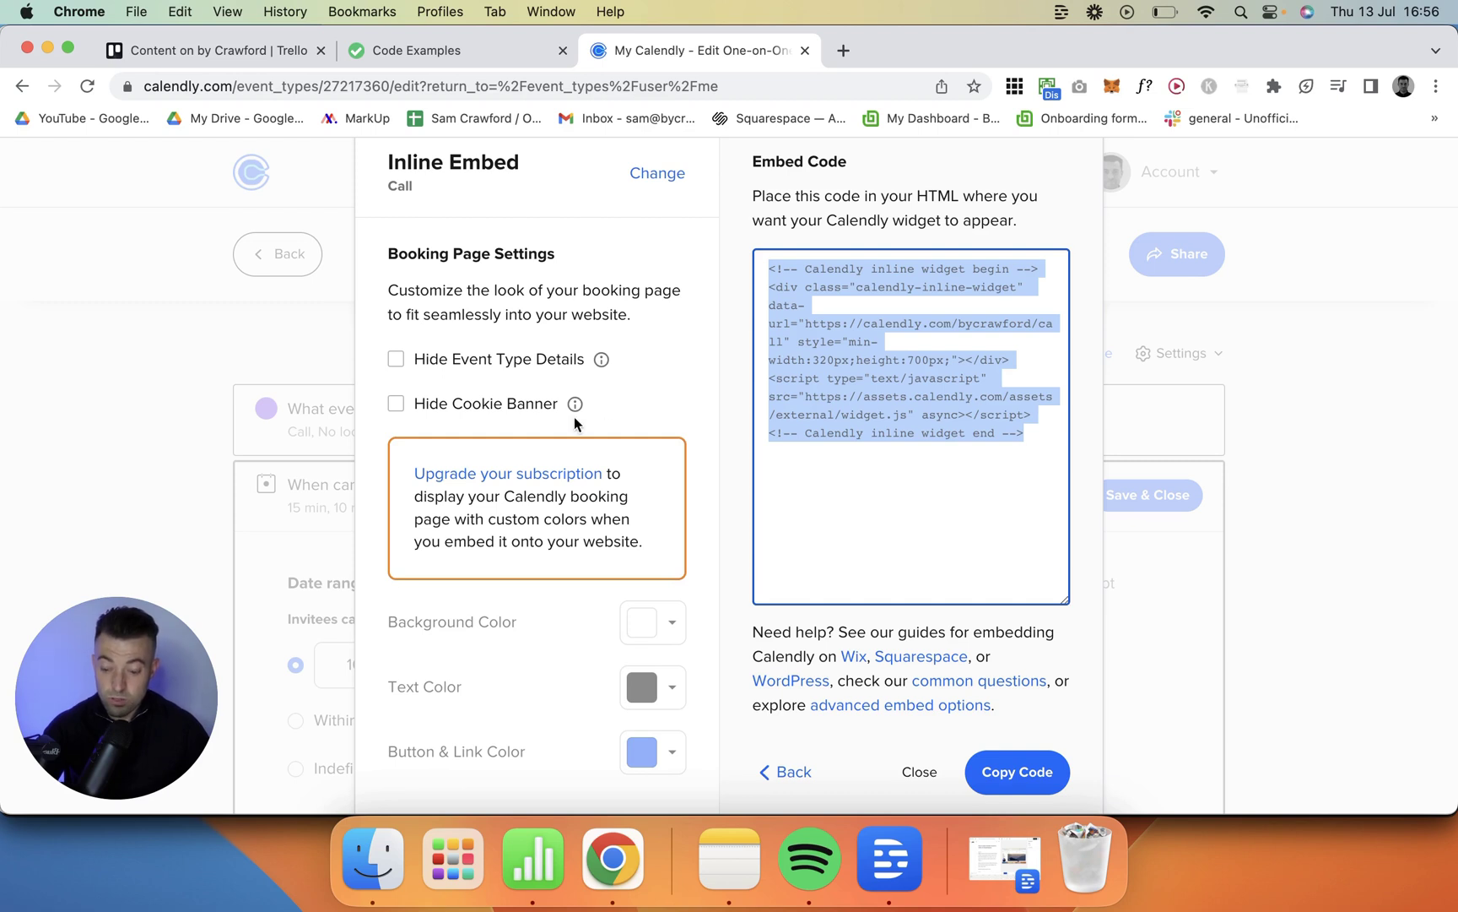
scroll(614, 582, "down", 1)
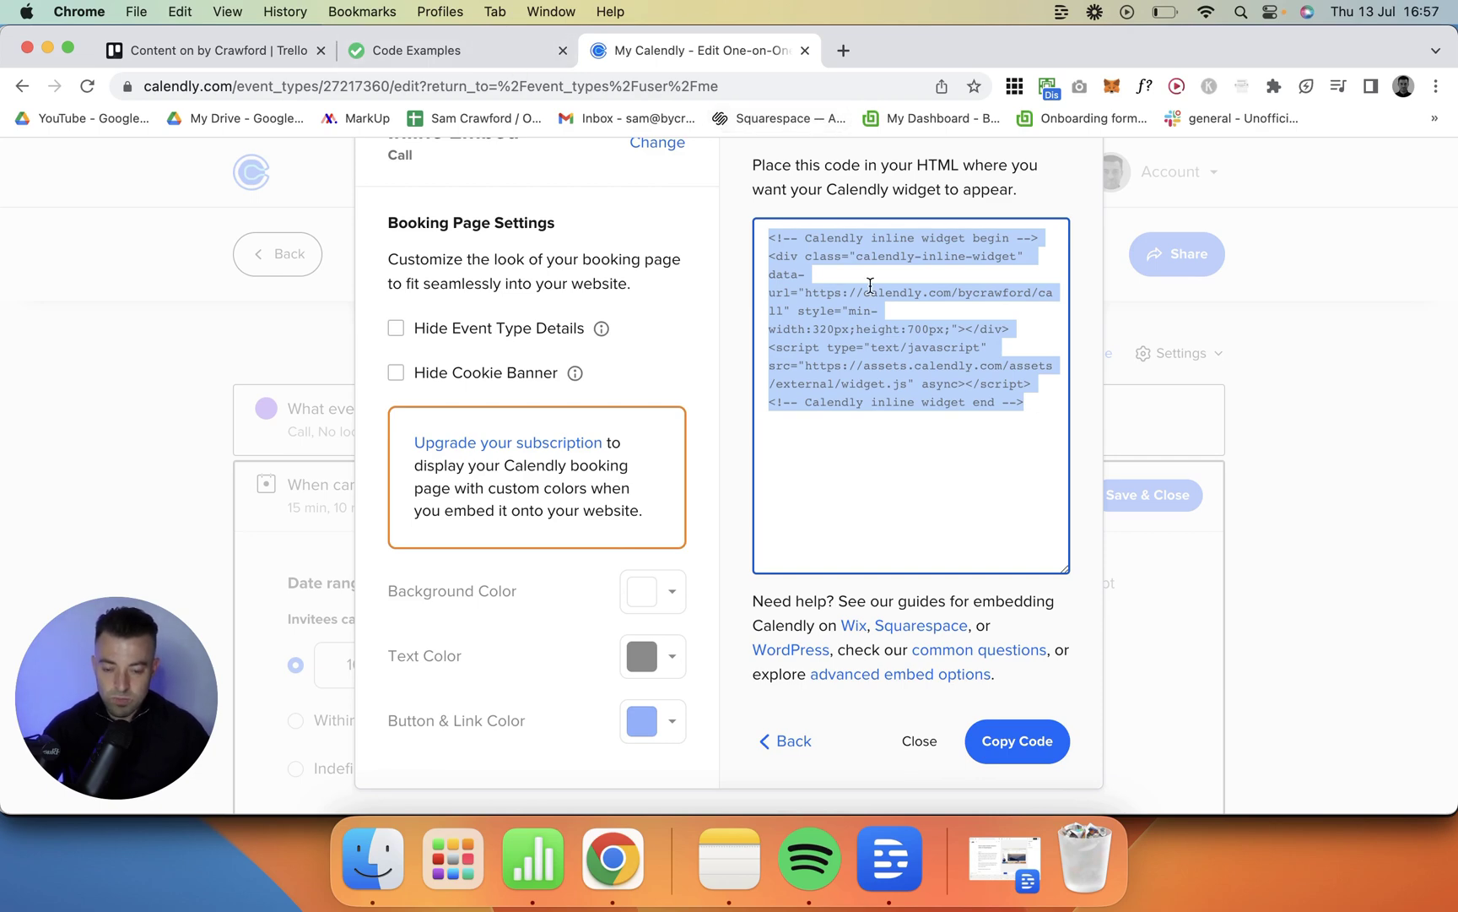
- Paste the Calendly inline embed code into the embed block as a code snippet and save
left_click(455, 50)
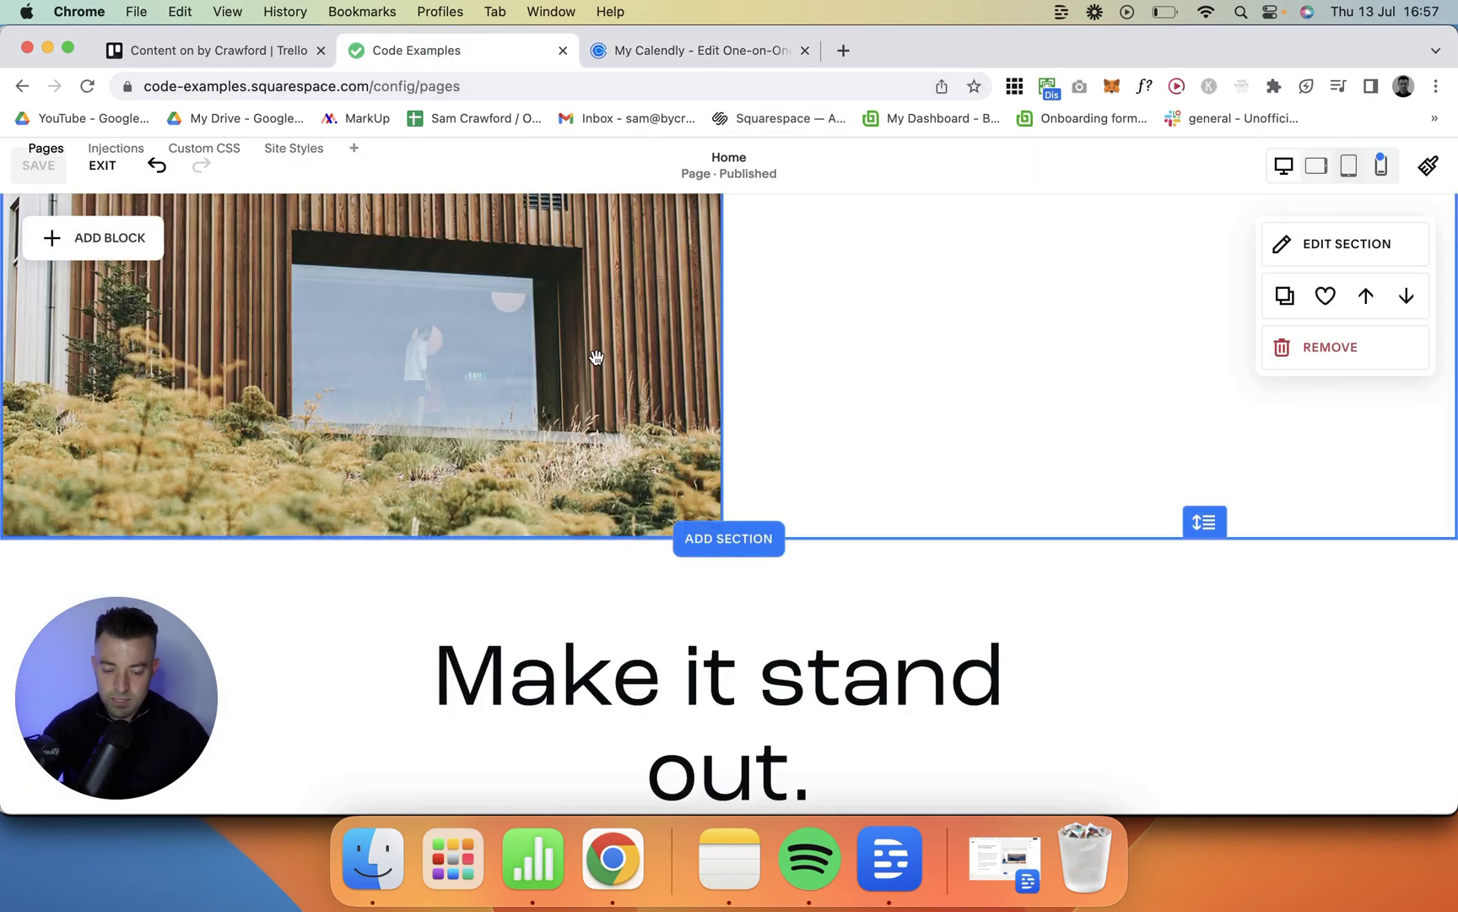
scroll(952, 405, "up", 3)
double_click(952, 404)
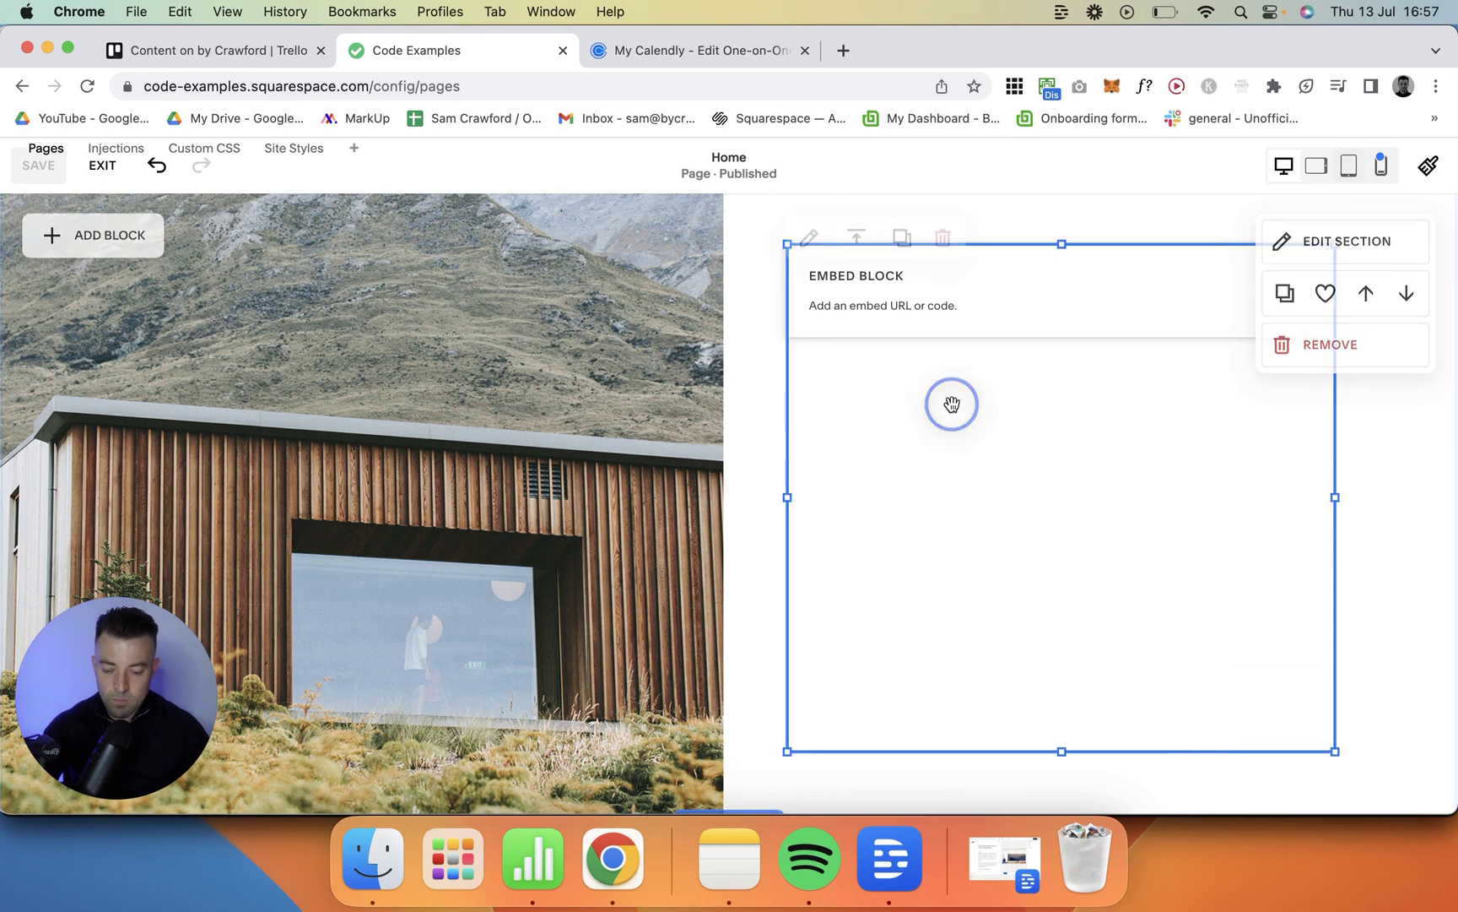
left_click(1335, 379)
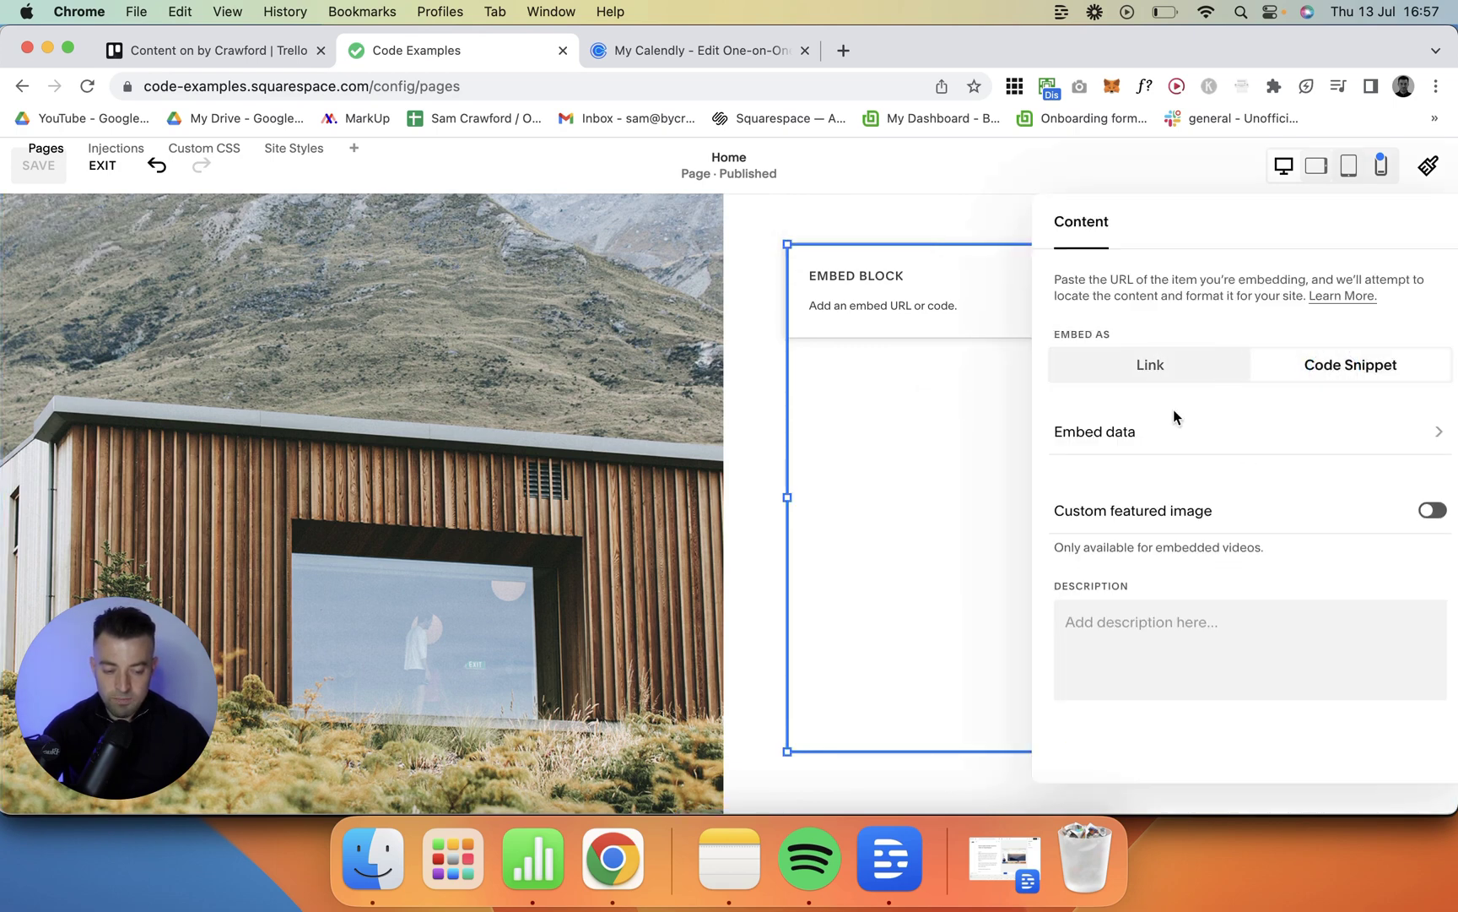
left_click(1147, 431)
left_click(1165, 325)
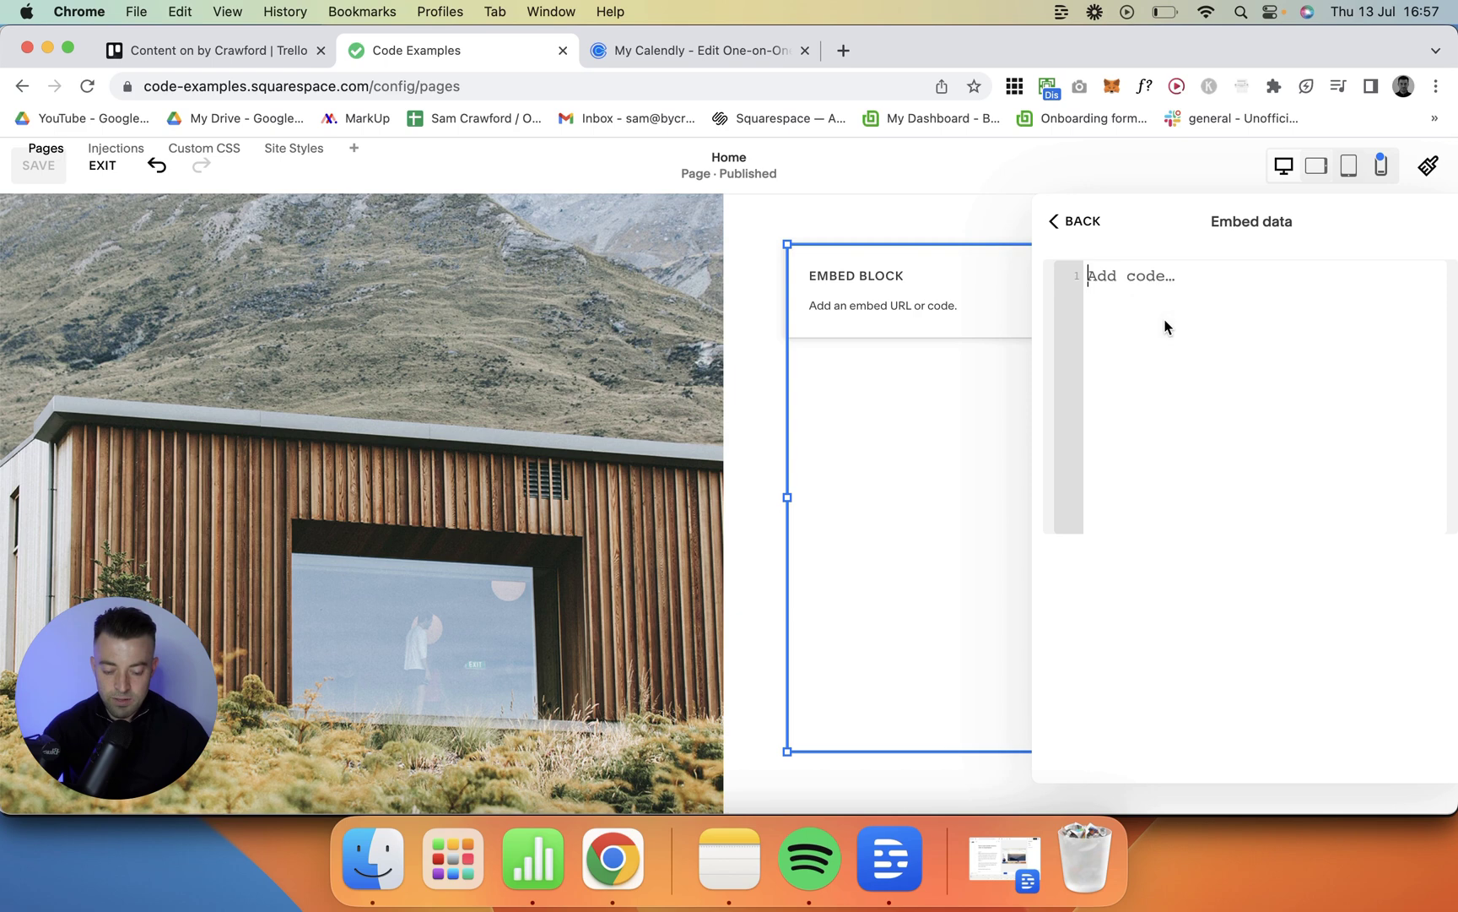
key("super+v")
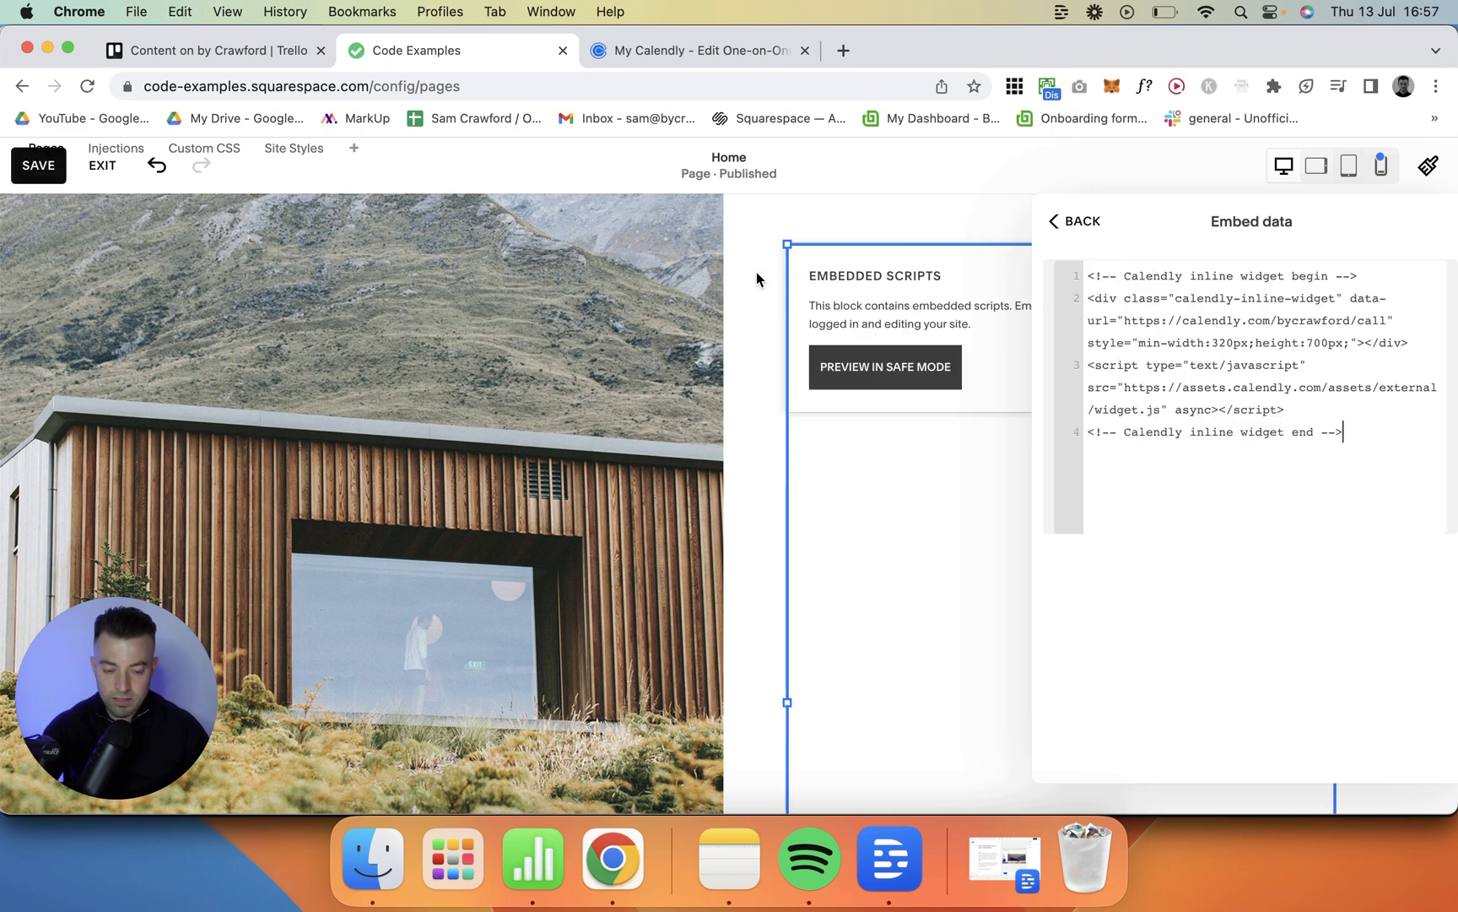
left_click(756, 272)
left_click(38, 169)
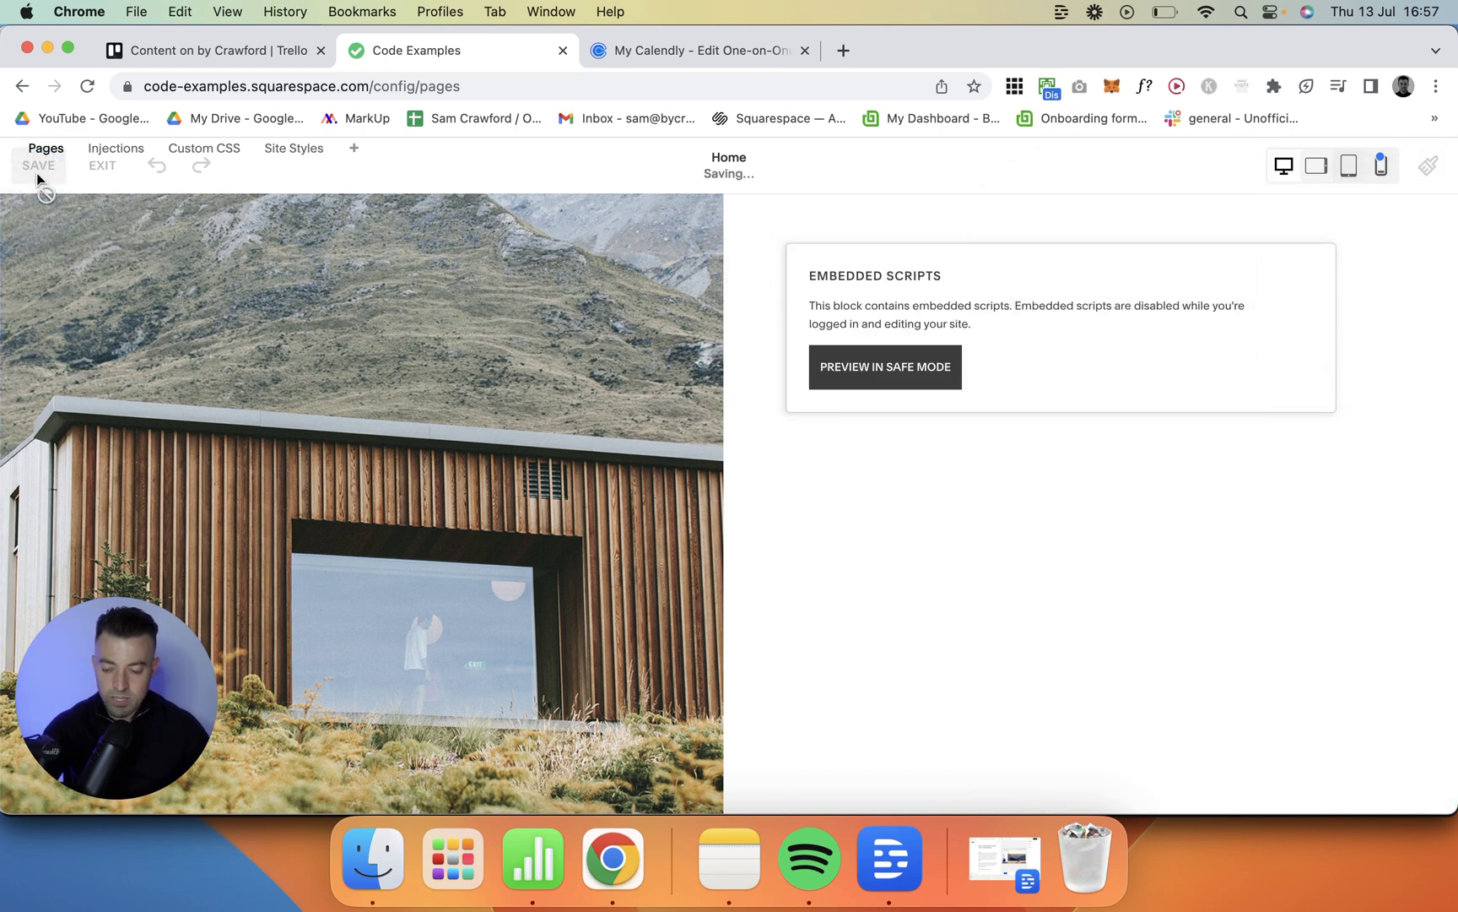
- Check the Calendly booking calendar on the live home page, then reopen the page in the editor
left_click(103, 180)
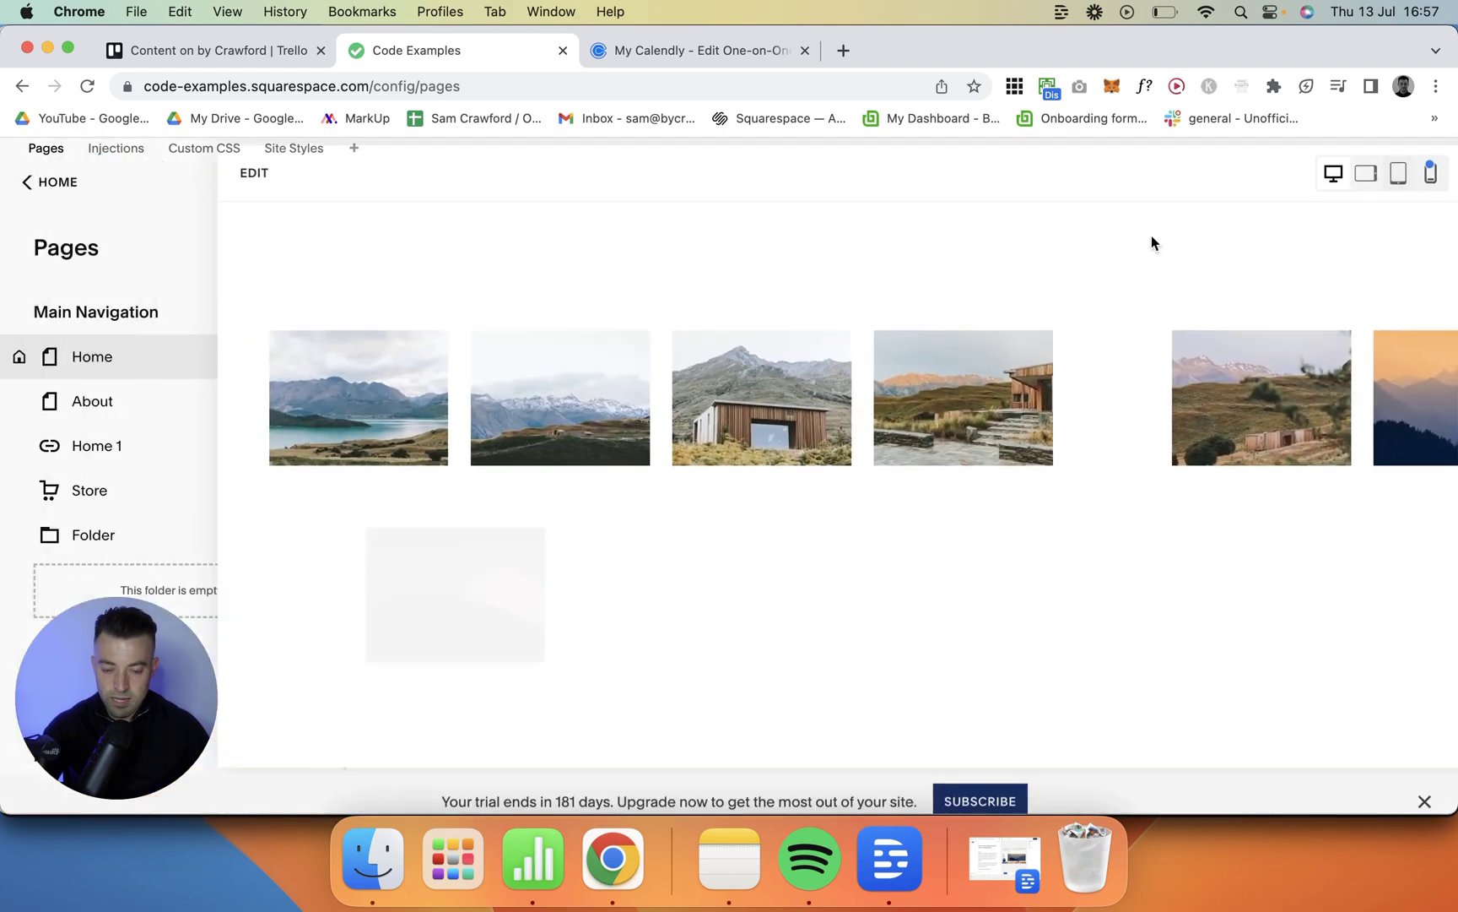
scroll(1011, 438, "down", 4)
scroll(1011, 437, "down", 3)
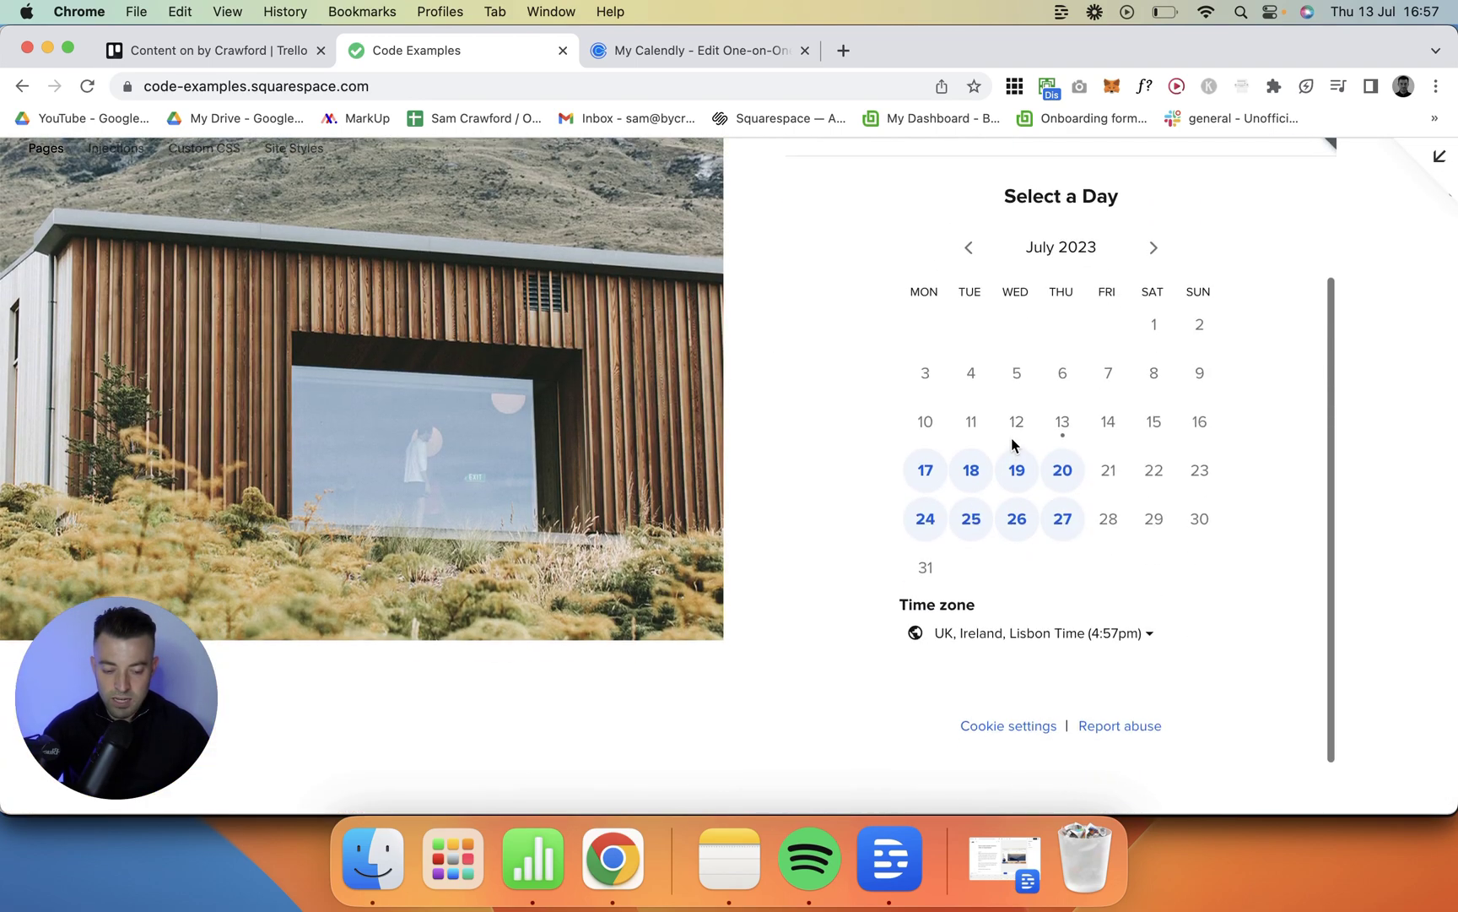
scroll(1010, 437, "up", 5)
scroll(1010, 437, "up", 5)
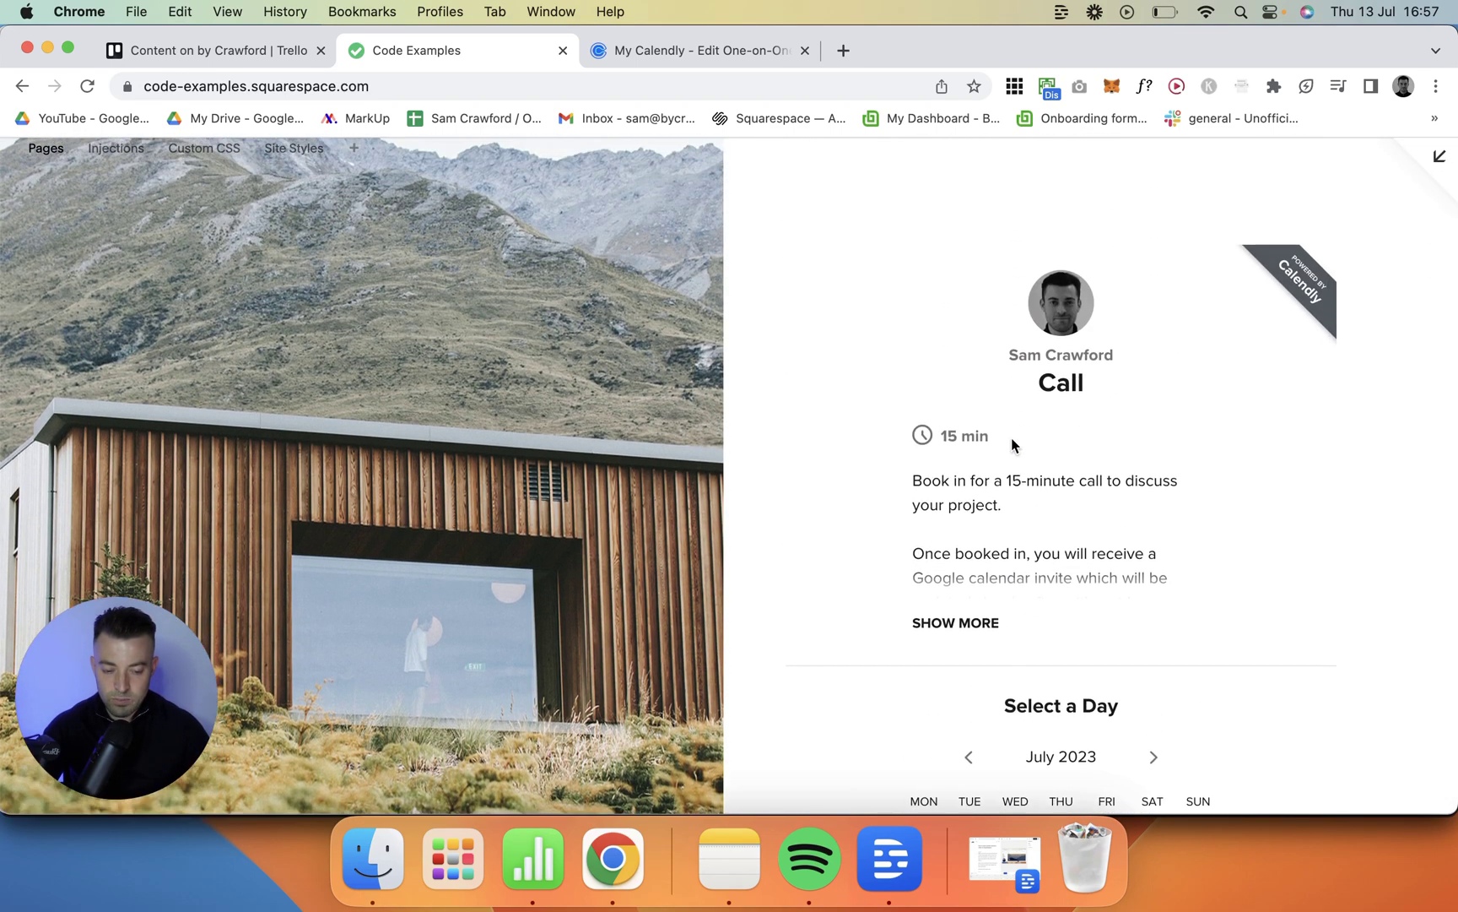
scroll(1377, 349, "down", 7)
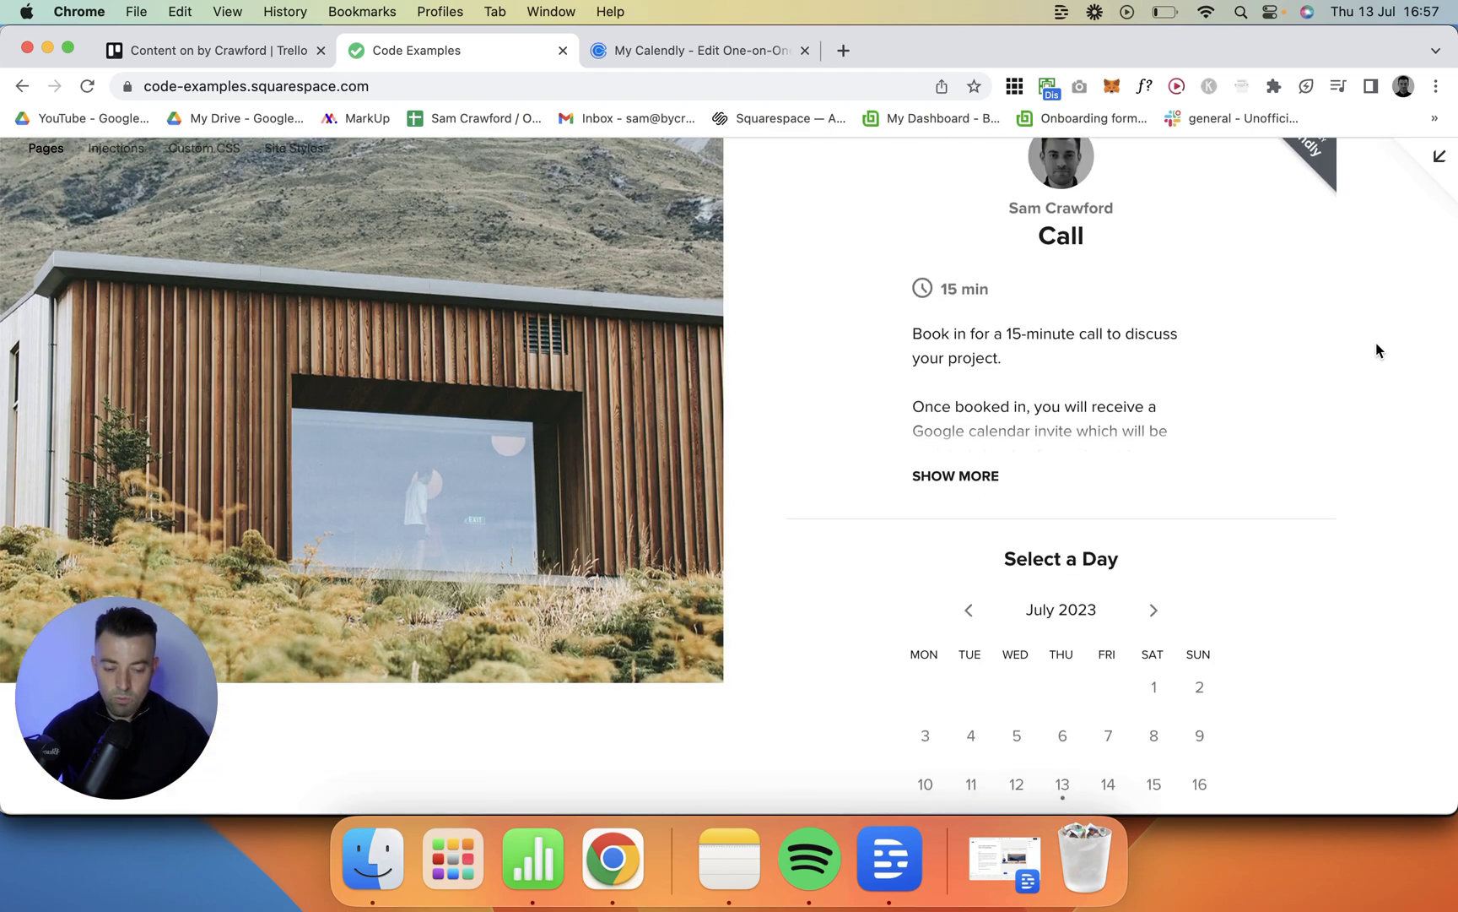
scroll(969, 571, "down", 1)
scroll(1044, 496, "up", 2)
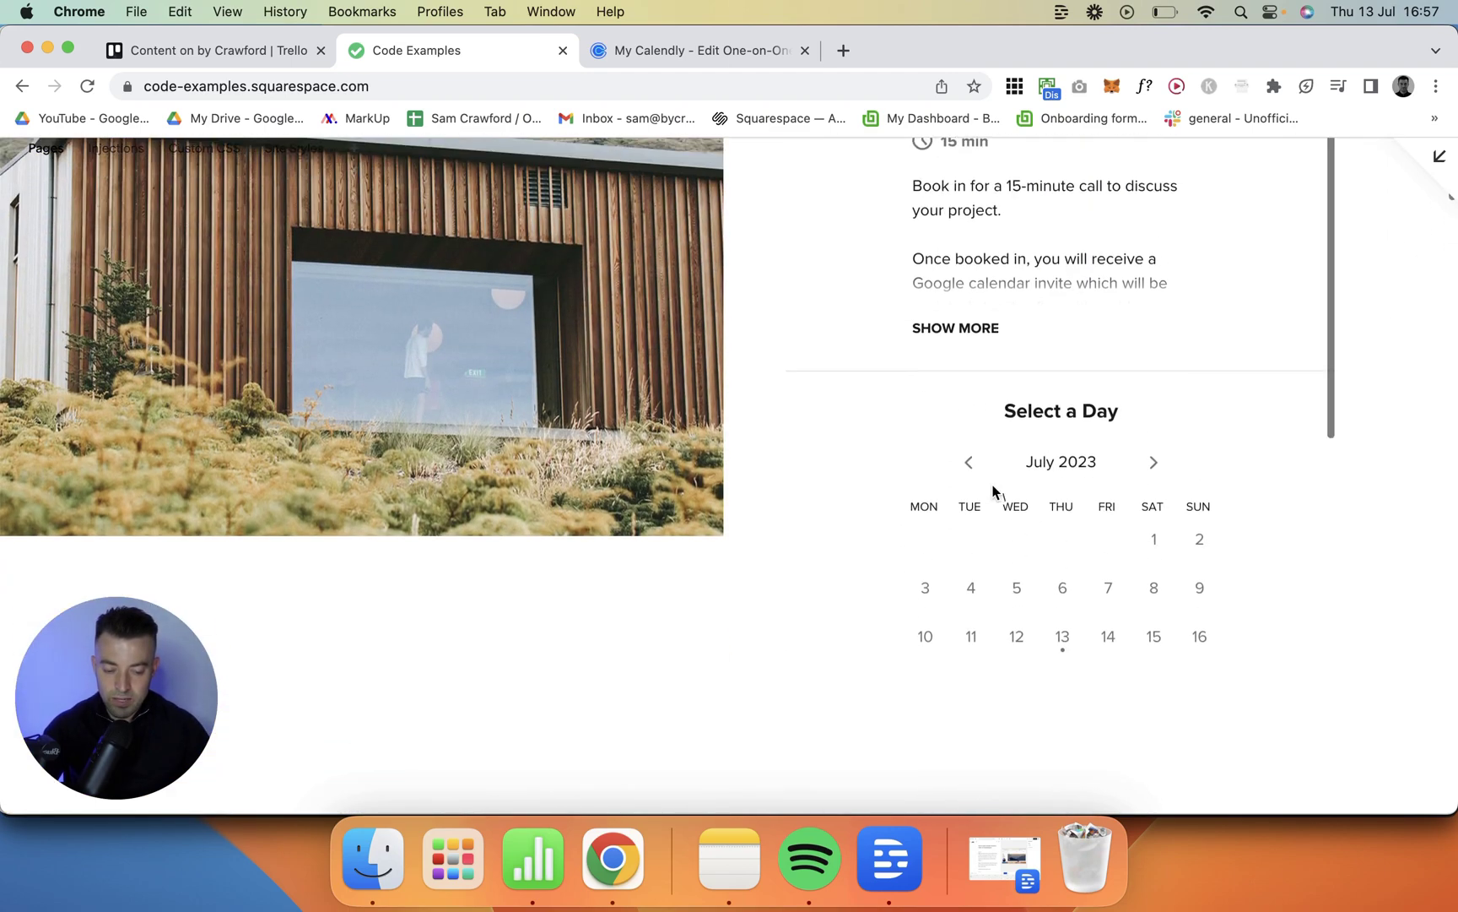
left_click(1439, 157)
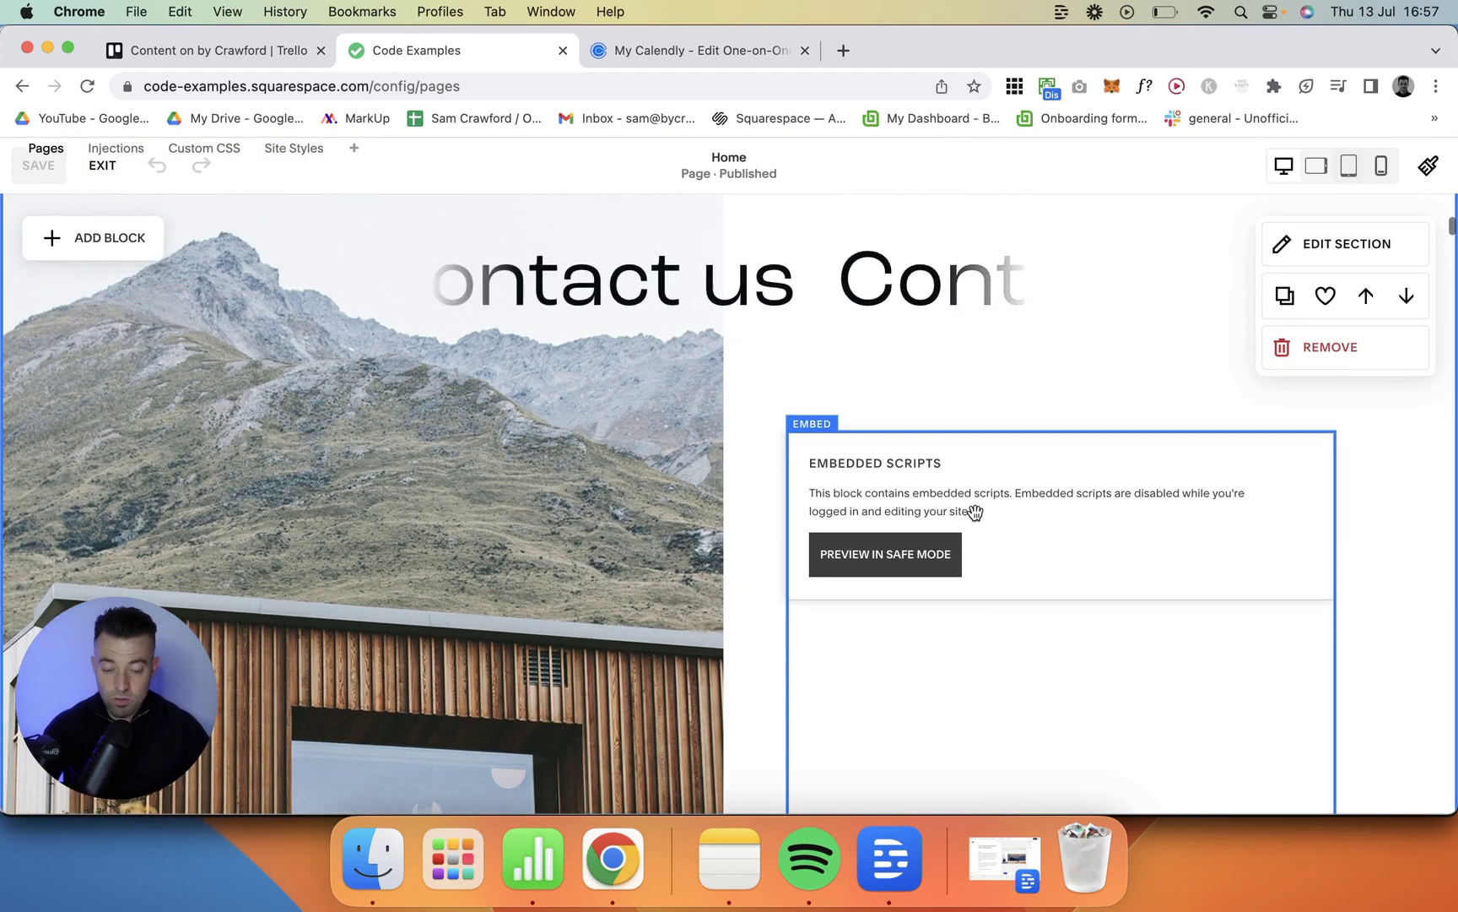
- Move the booking embed higher and lengthen the building image downward
left_click_drag(975, 511, 971, 460)
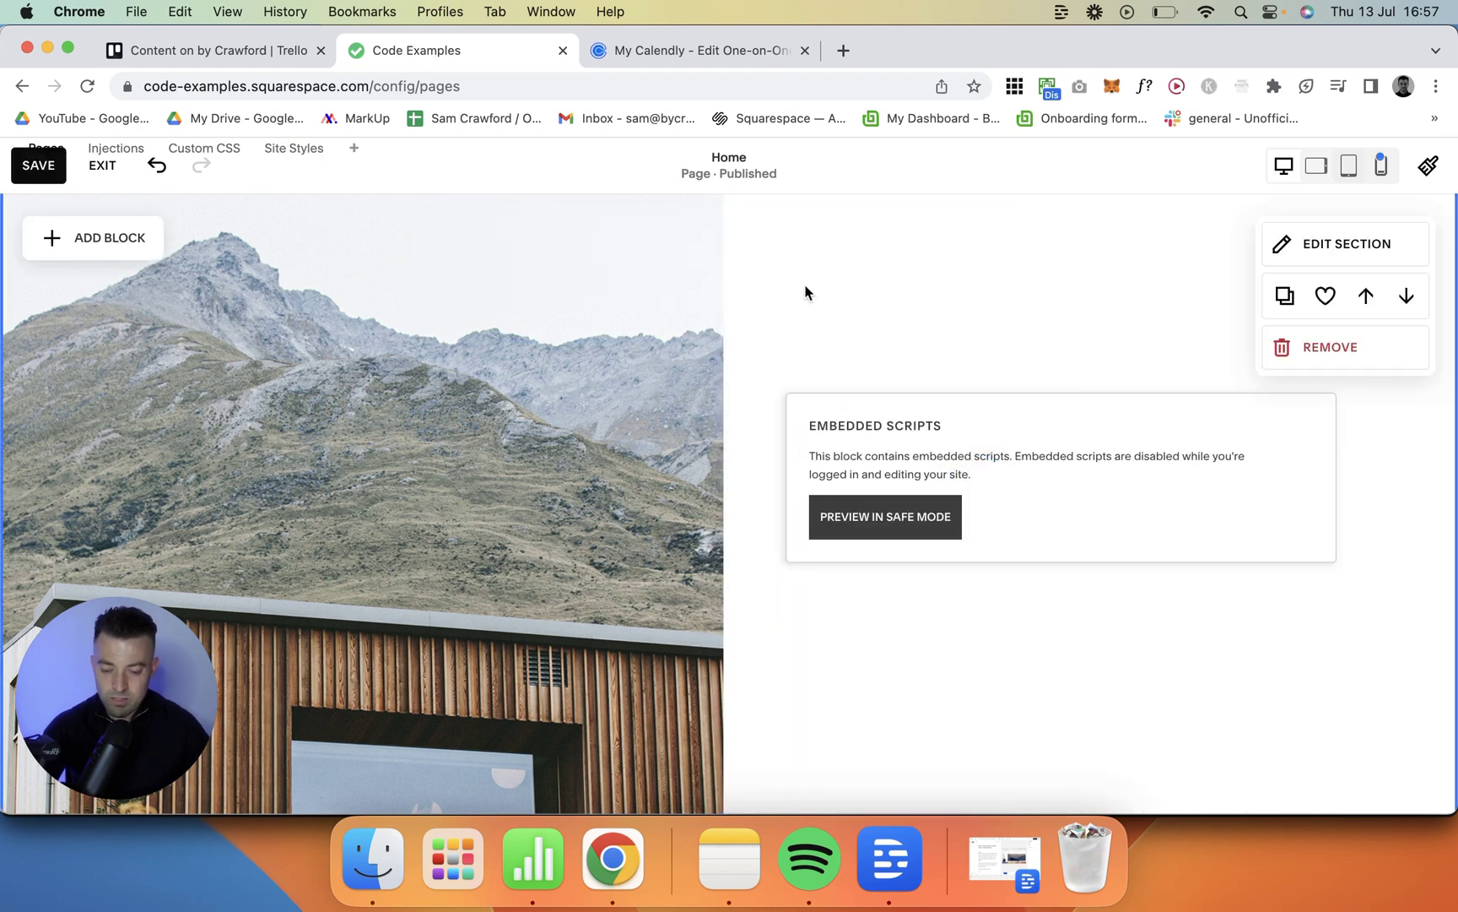
scroll(895, 414, "up", 2)
left_click_drag(1001, 567, 980, 521)
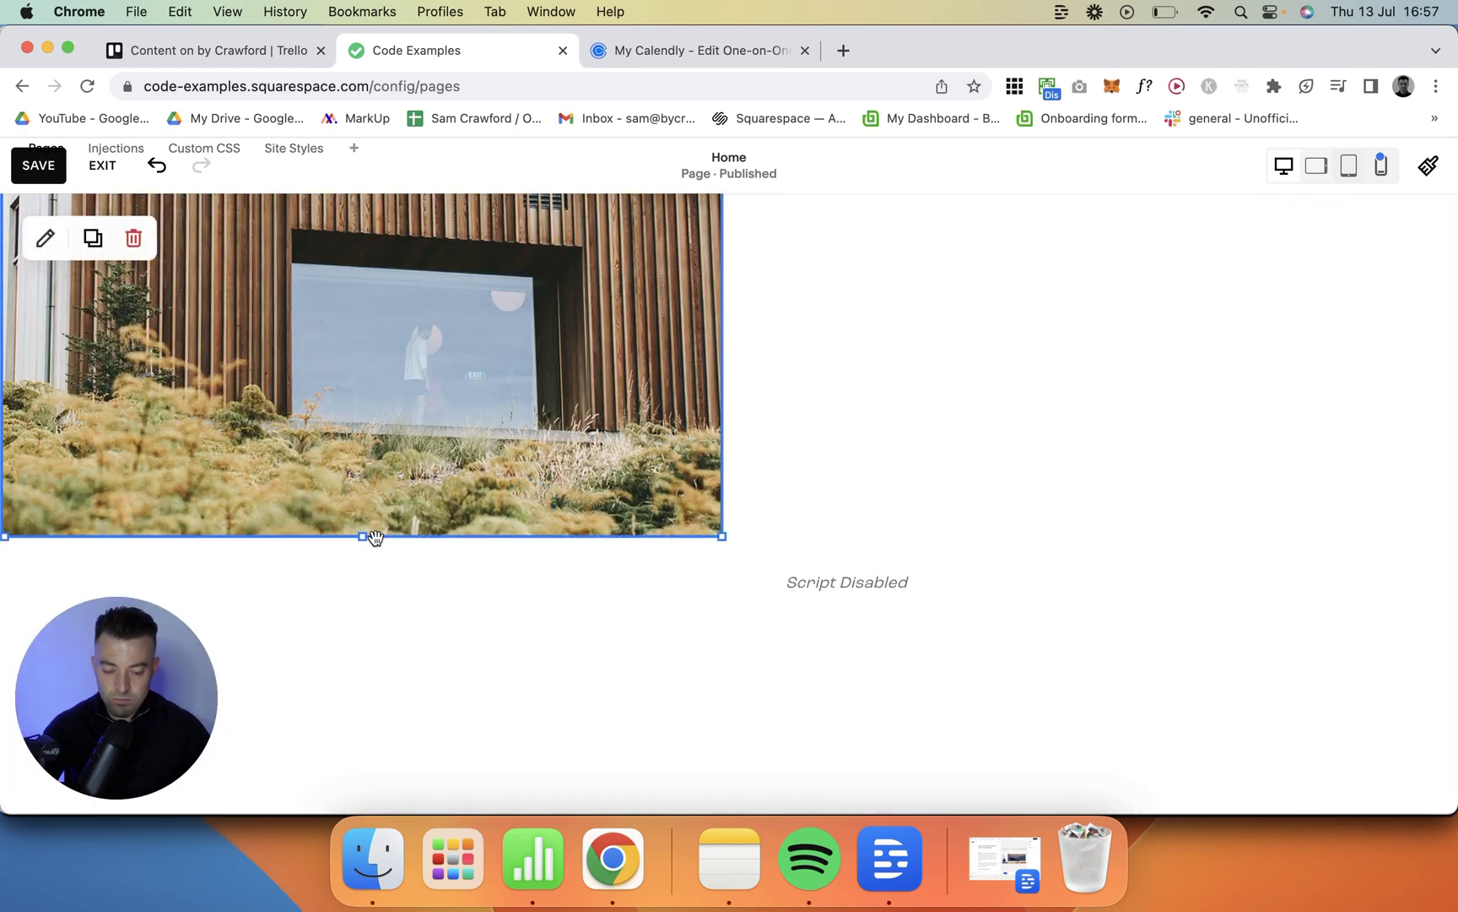
left_click_drag(355, 537, 362, 648)
- Give the contact section the Bright 2 colour theme and save the page
left_click(789, 726)
scroll(787, 722, "down", 2)
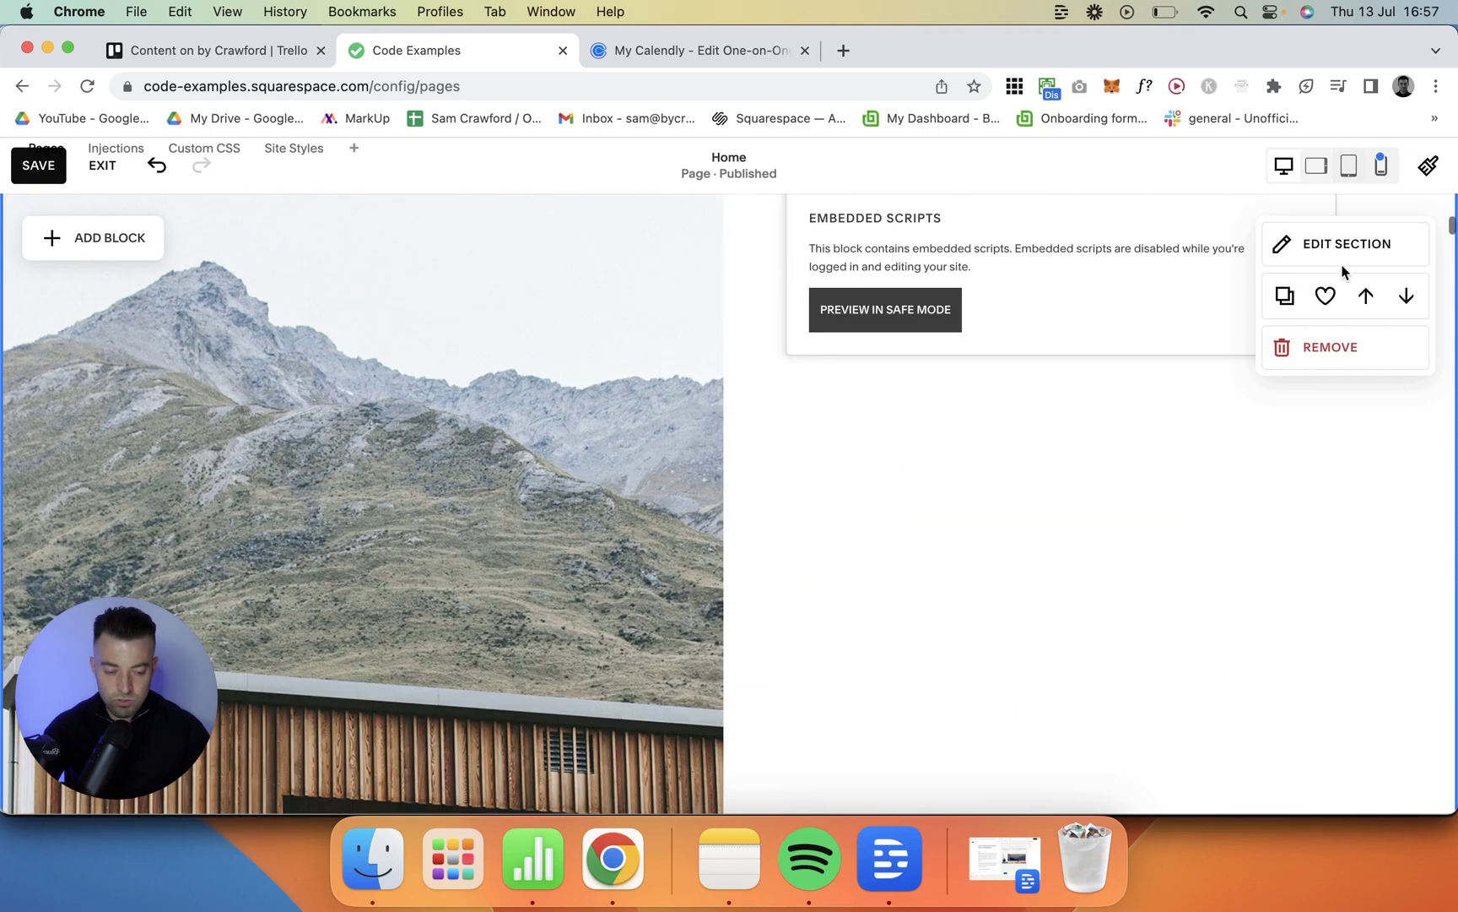
left_click(1341, 263)
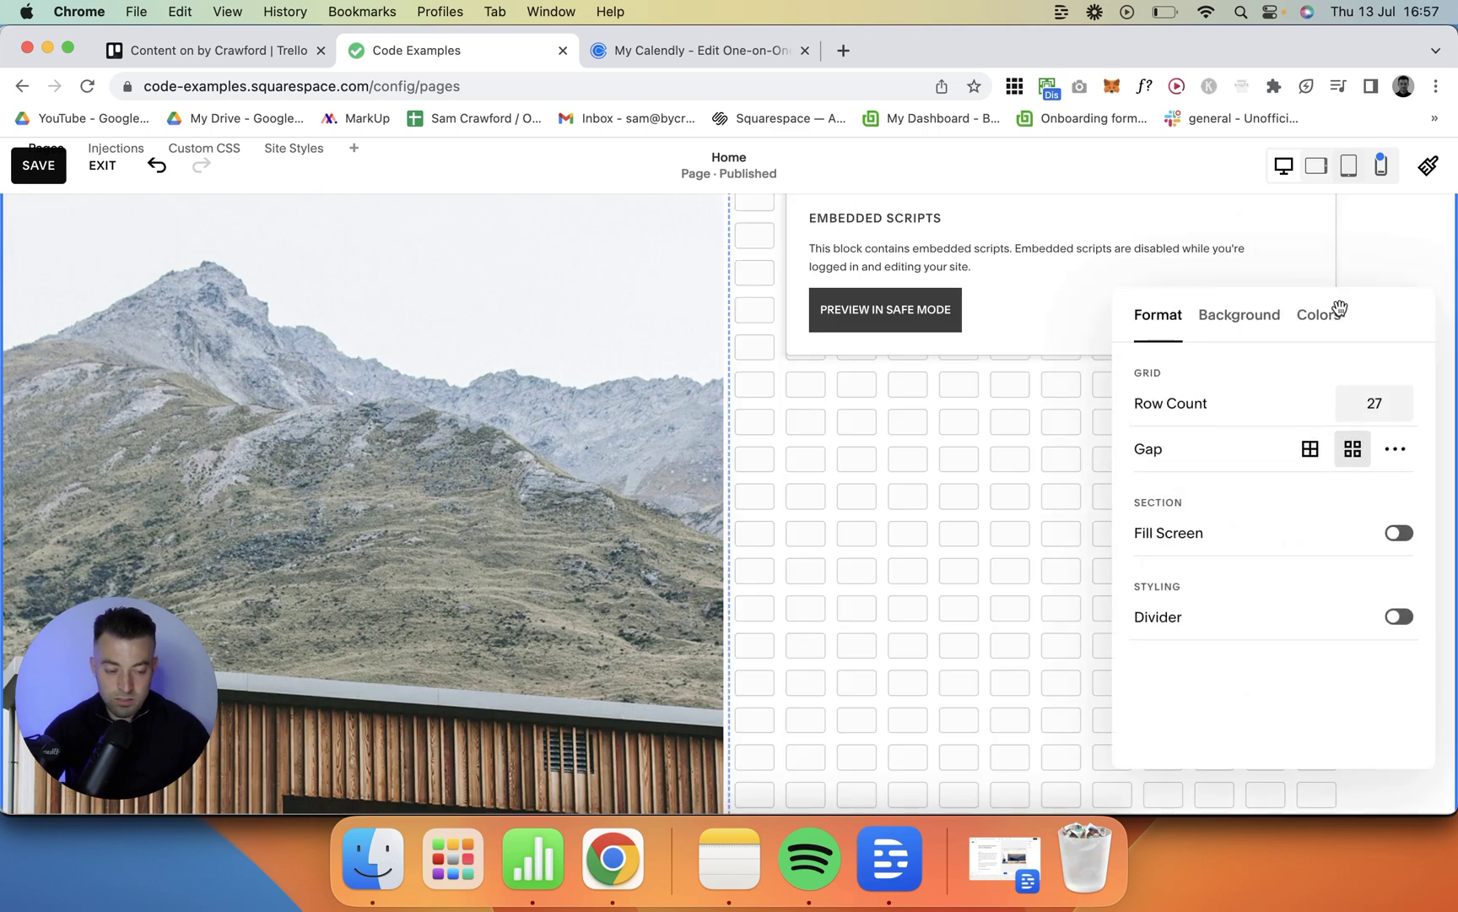
left_click(1319, 314)
left_click(1264, 700)
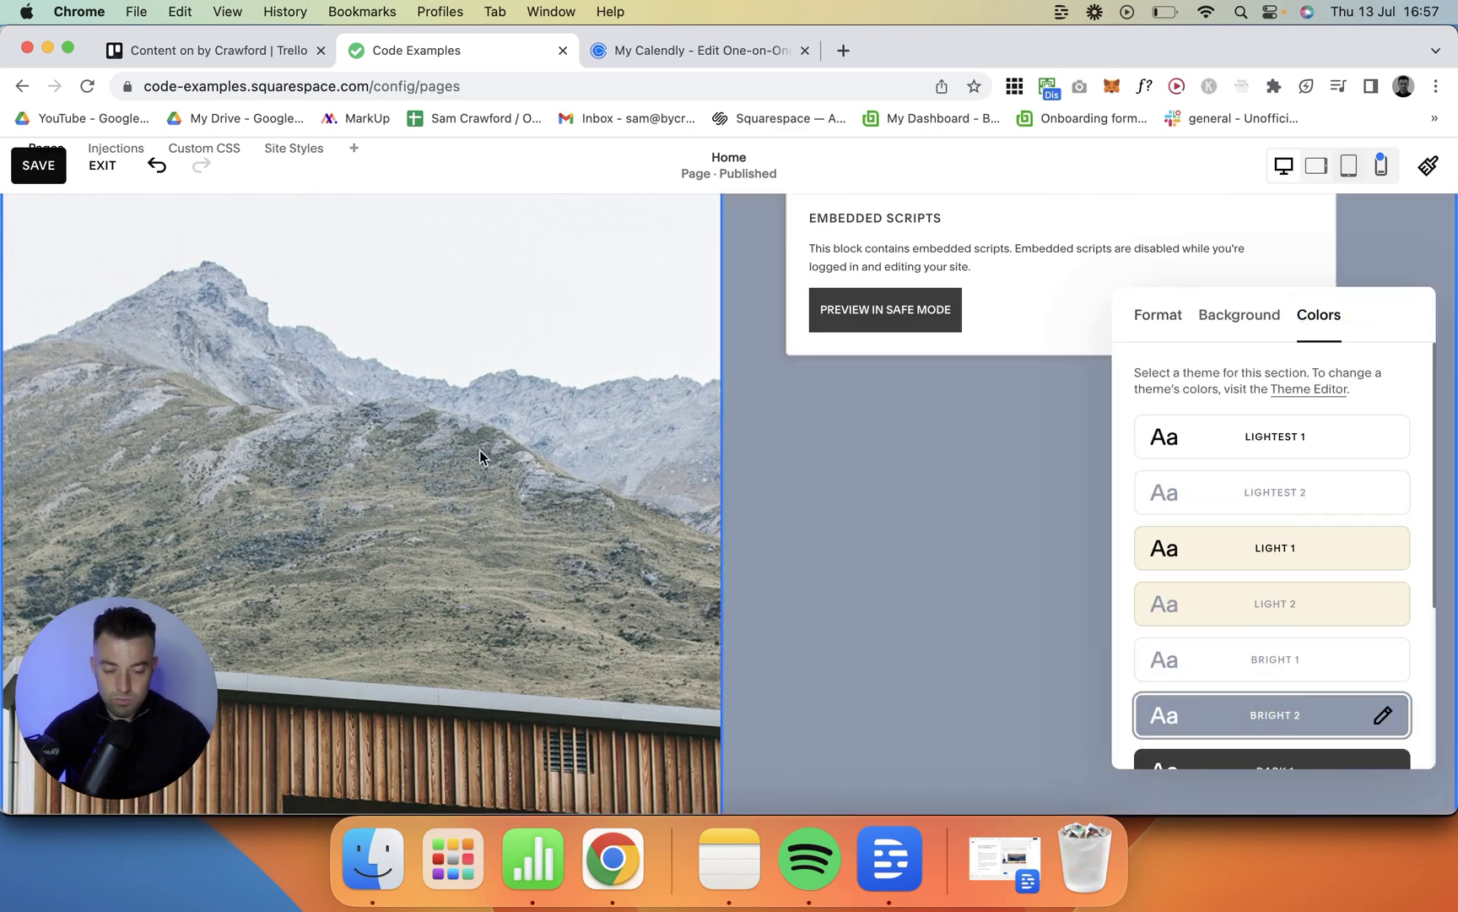
left_click(35, 168)
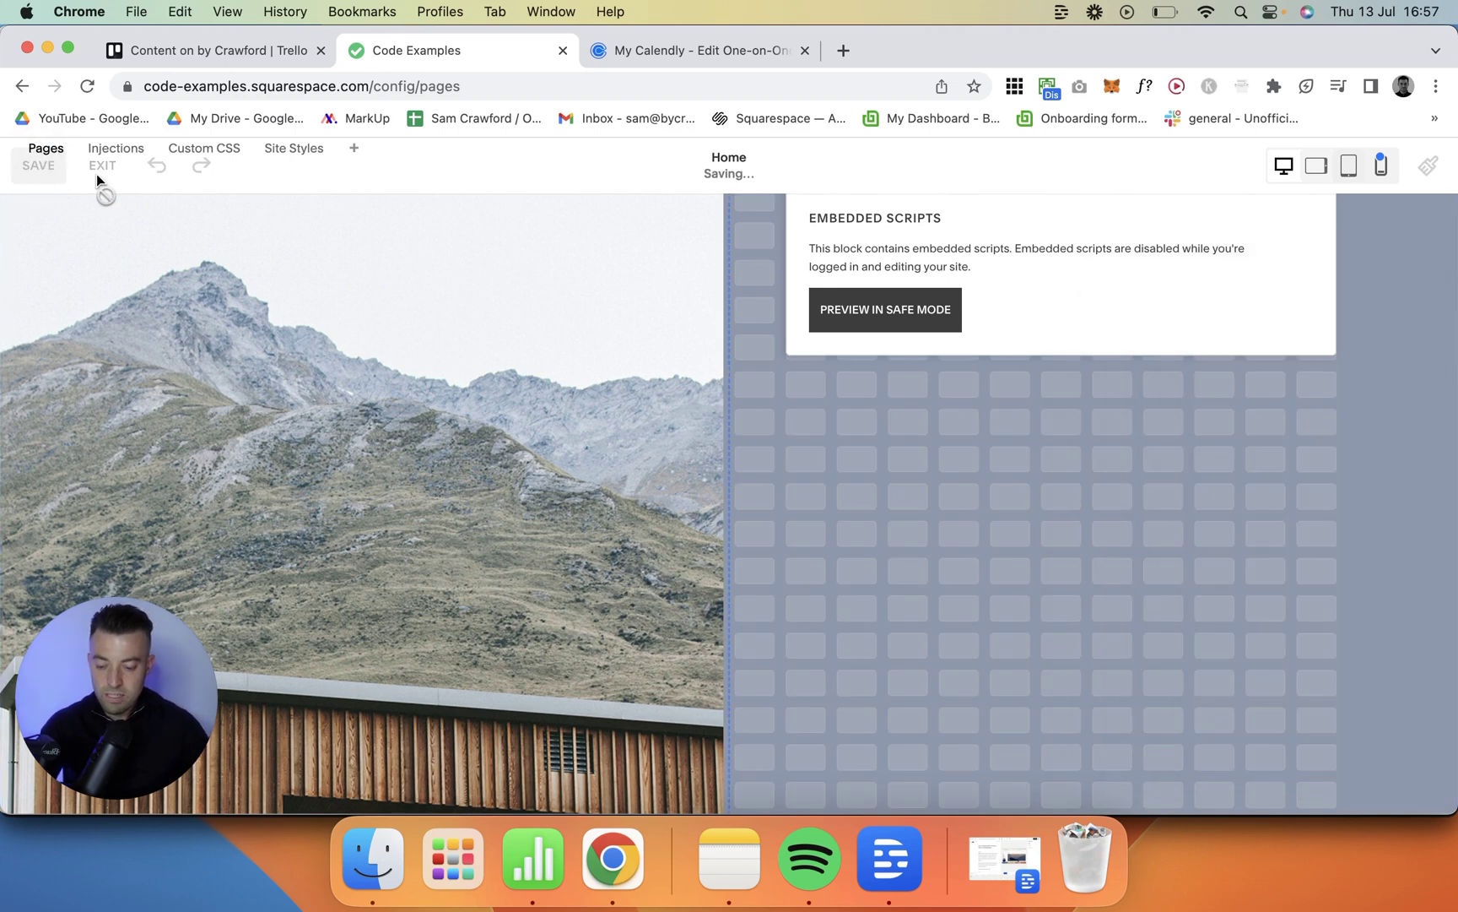
- Exit the editor and preview the home page full screen, scrolling through the gray booking section
left_click(101, 168)
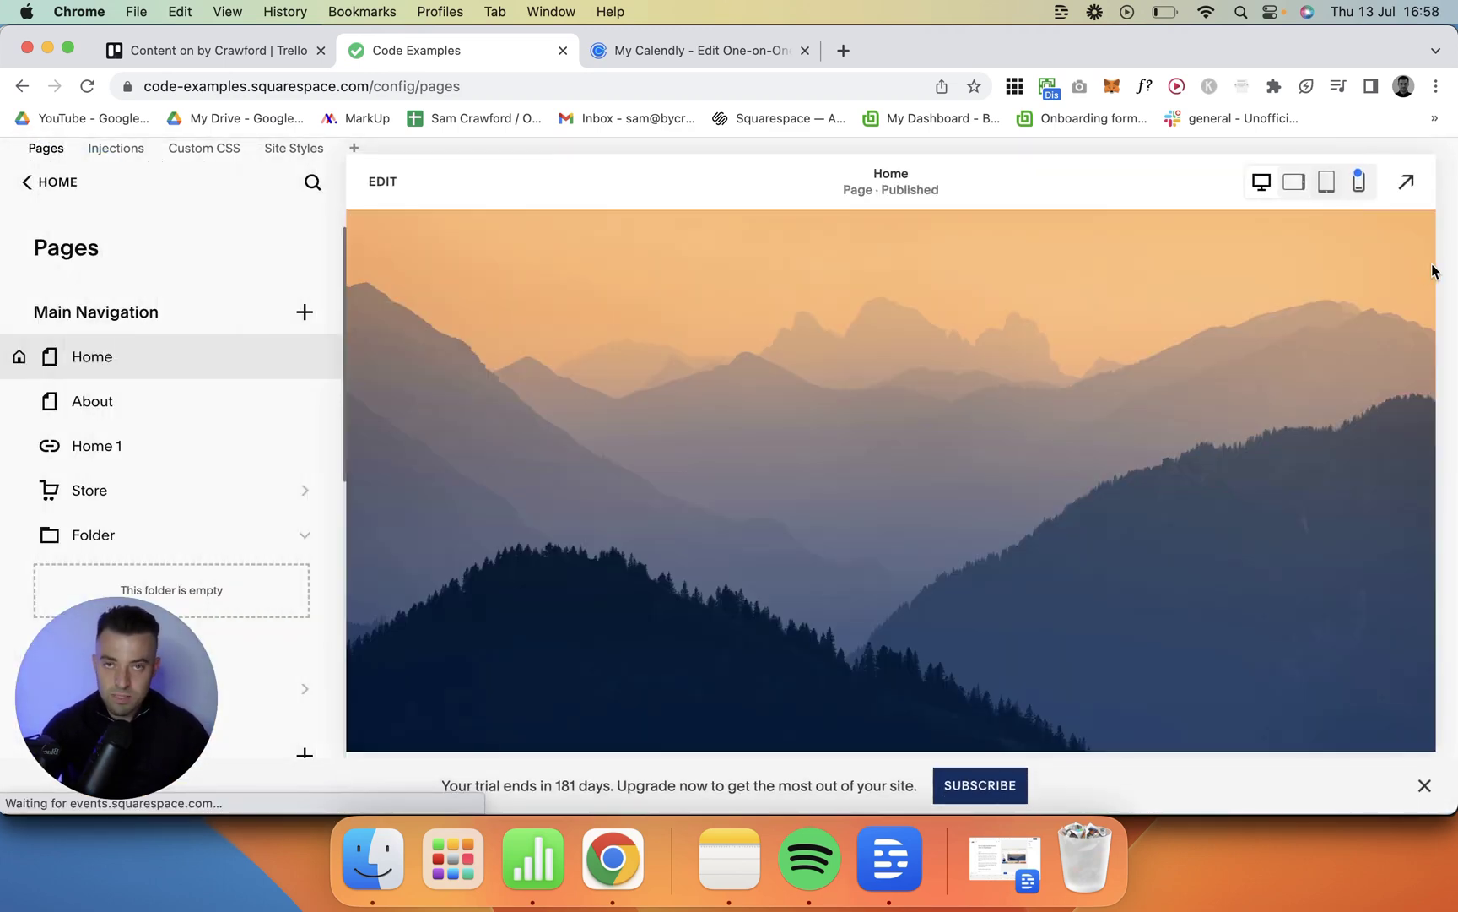
left_click(1406, 182)
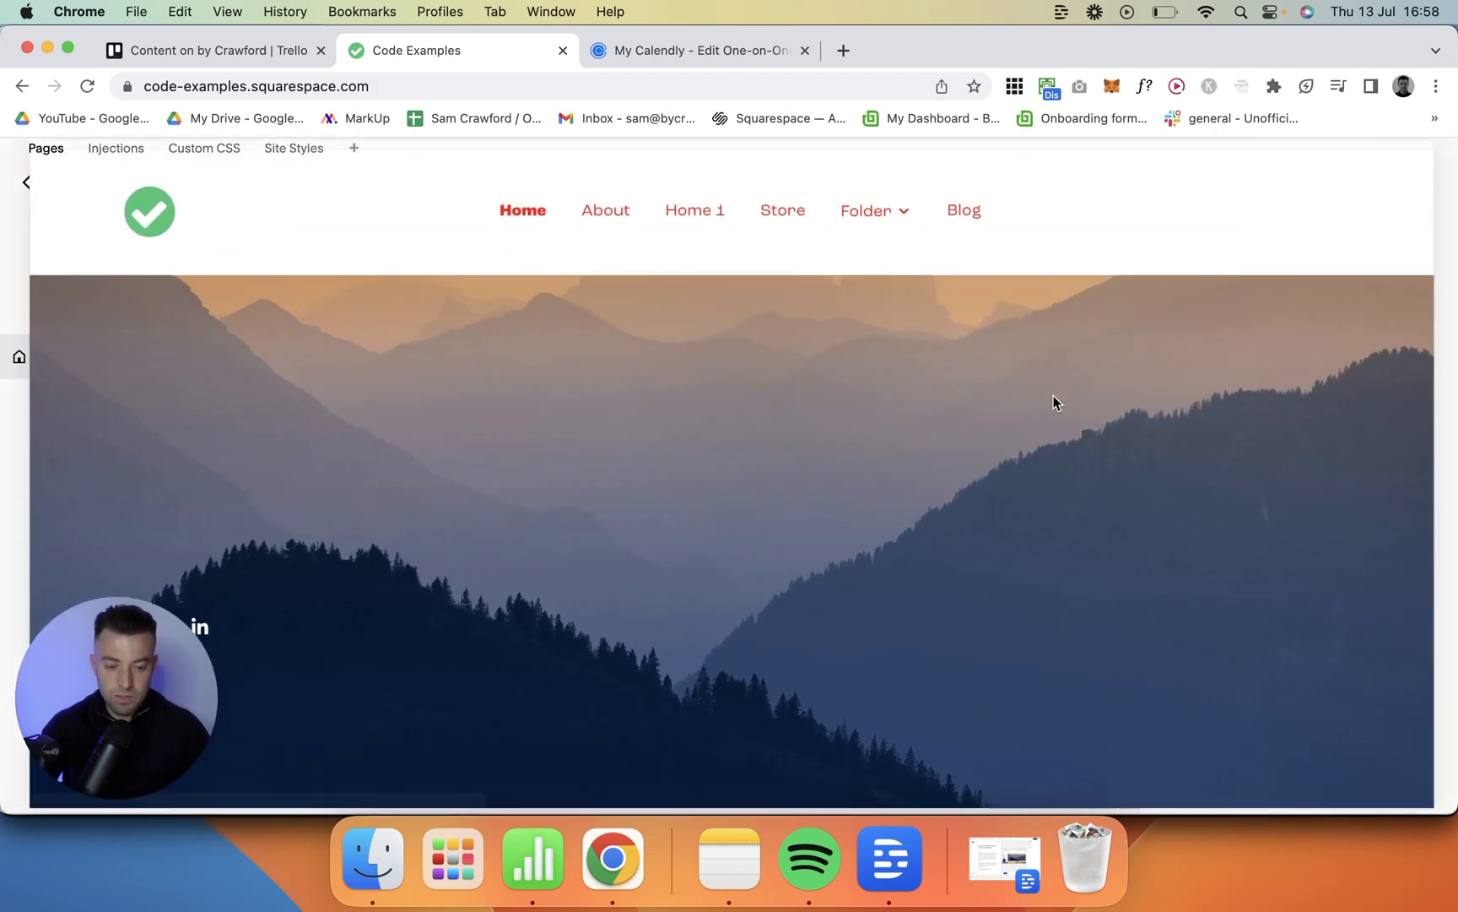
scroll(1052, 395, "down", 8)
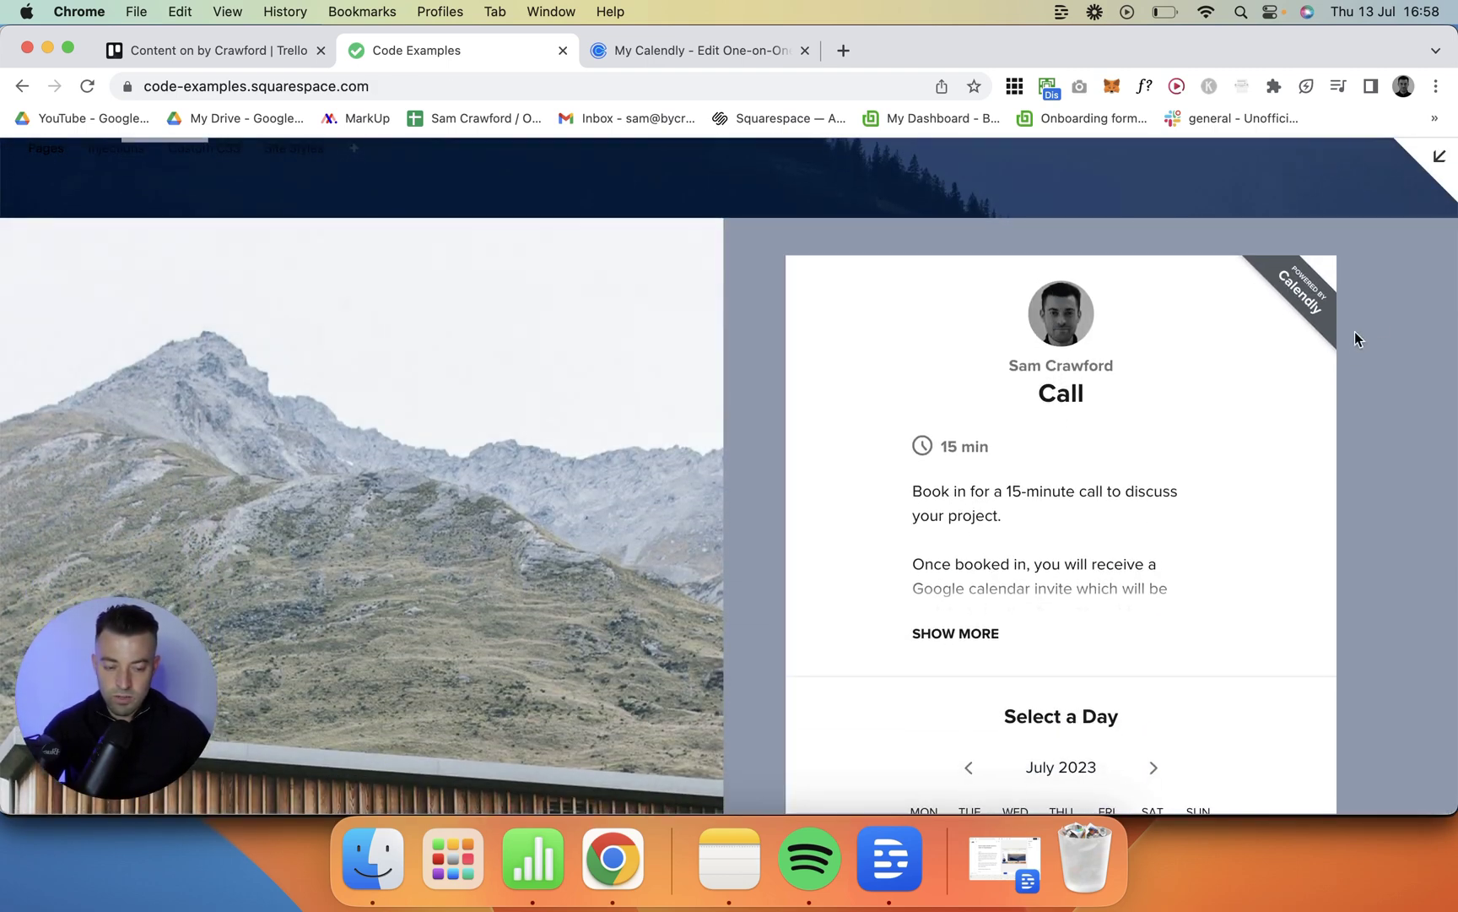
scroll(1377, 318, "down", 3)
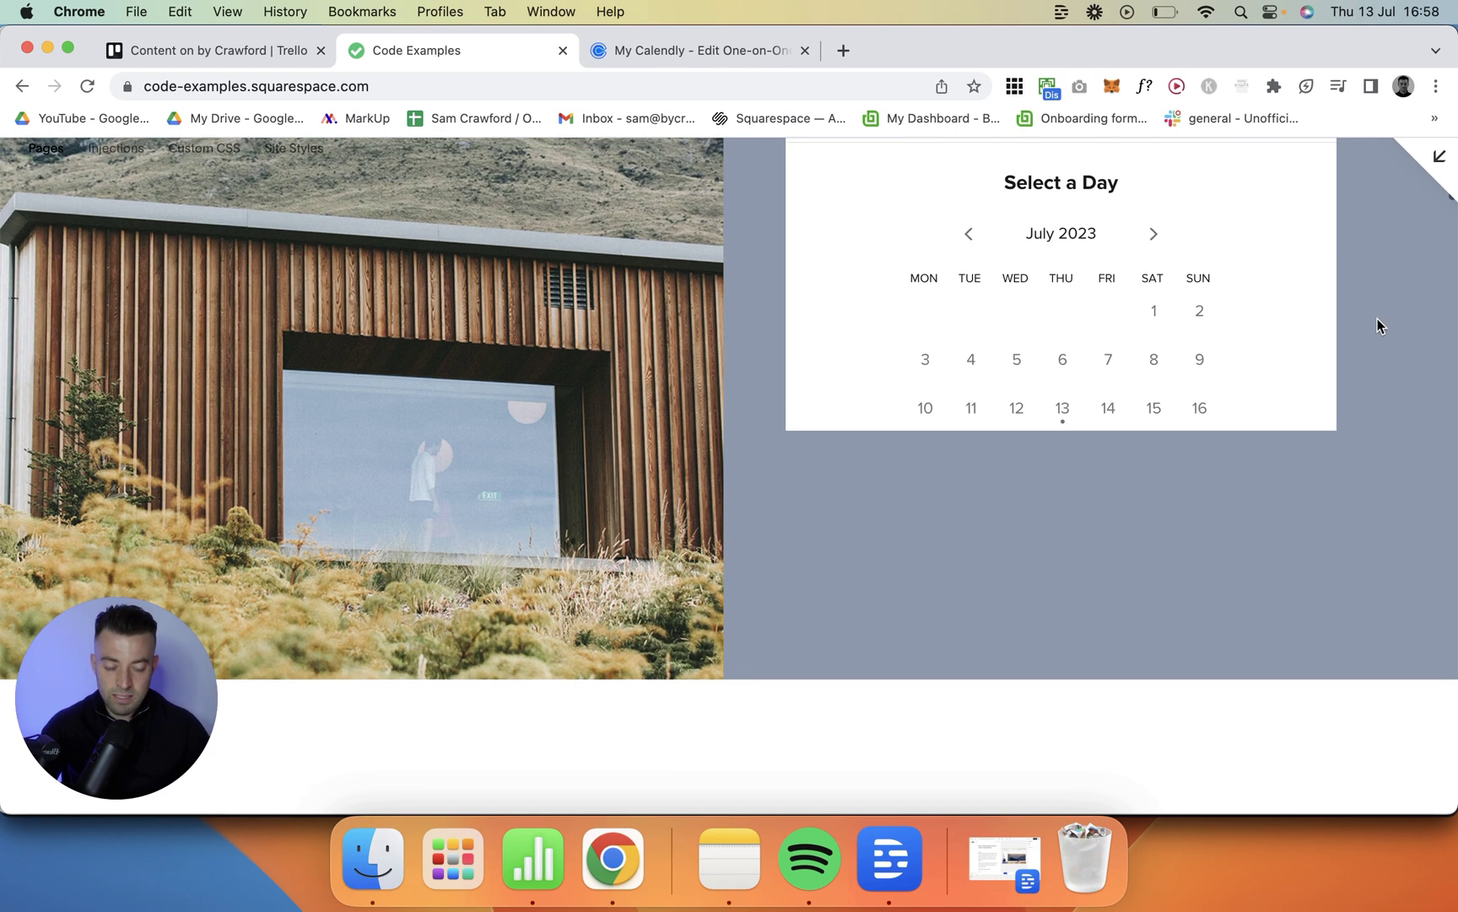
scroll(1057, 460, "down", 4)
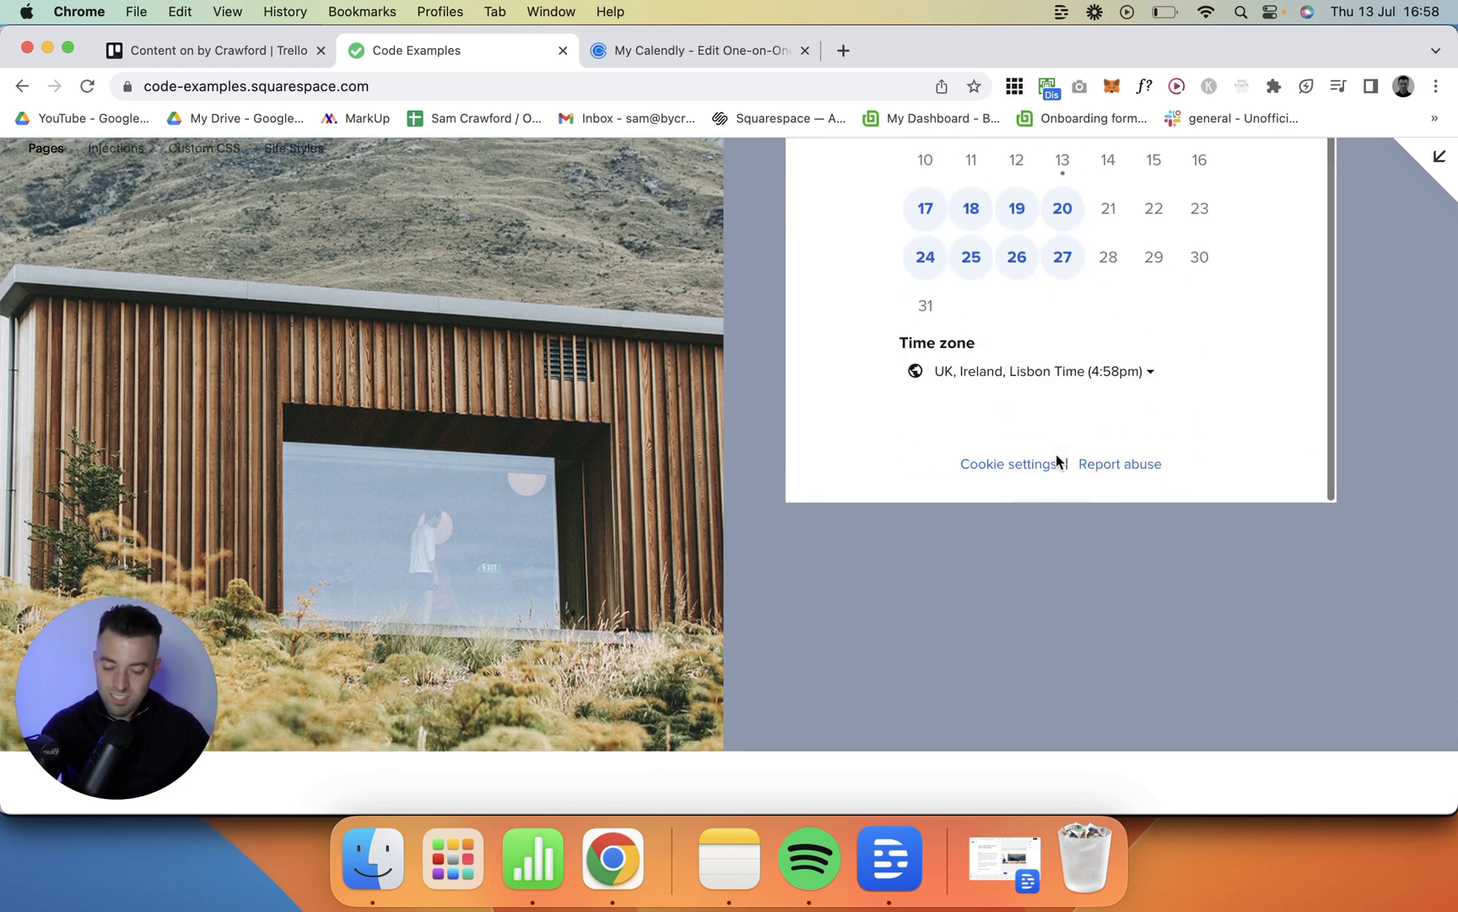
- Change the Calendly embed code's height from 700px to 850px, save, and exit the editor
left_click(1439, 157)
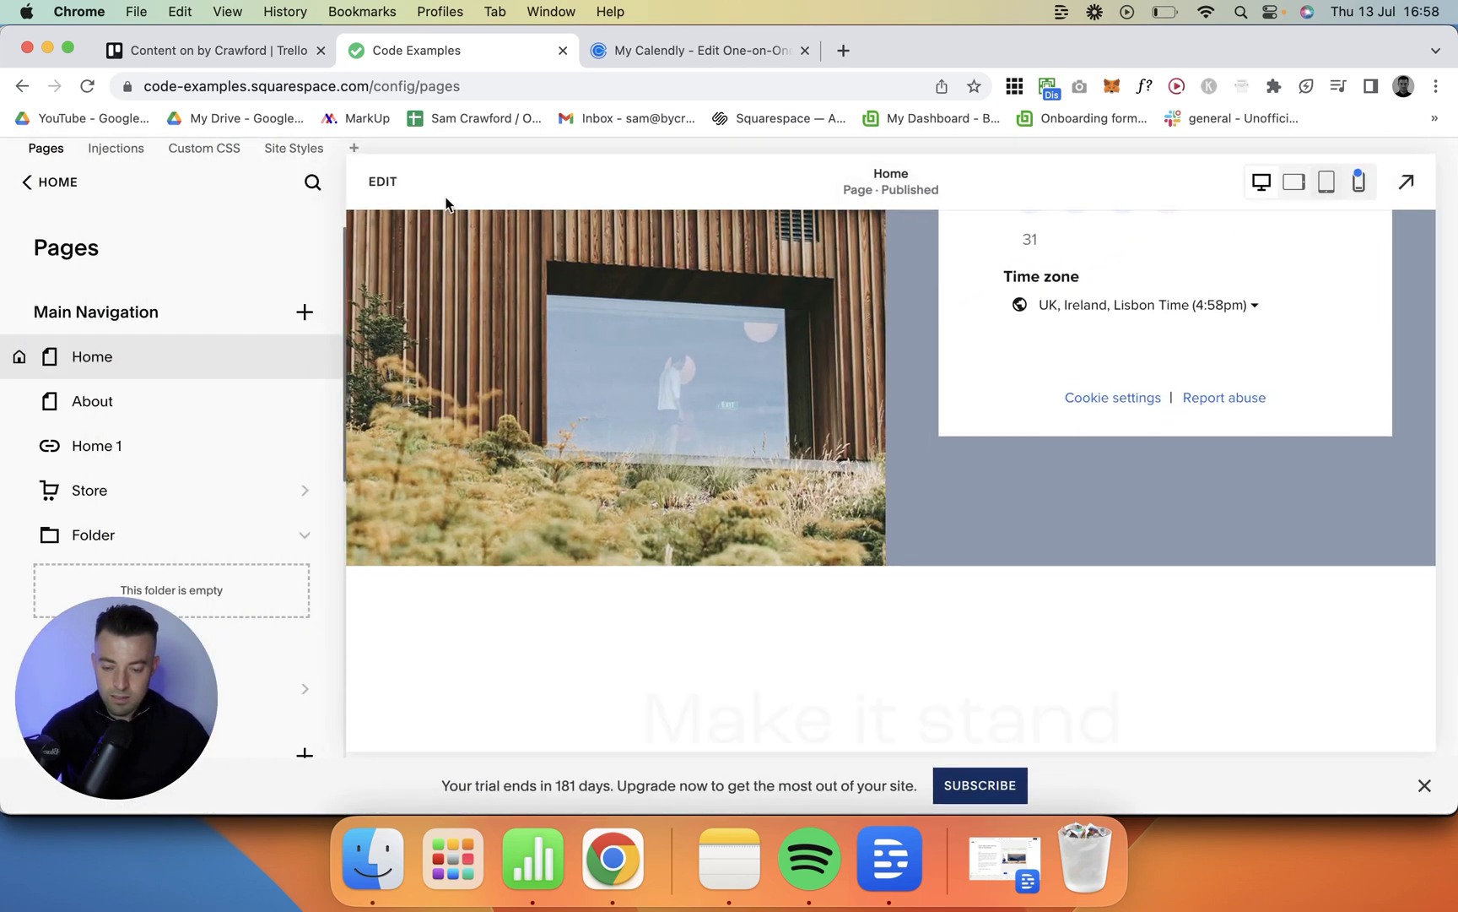
left_click(383, 184)
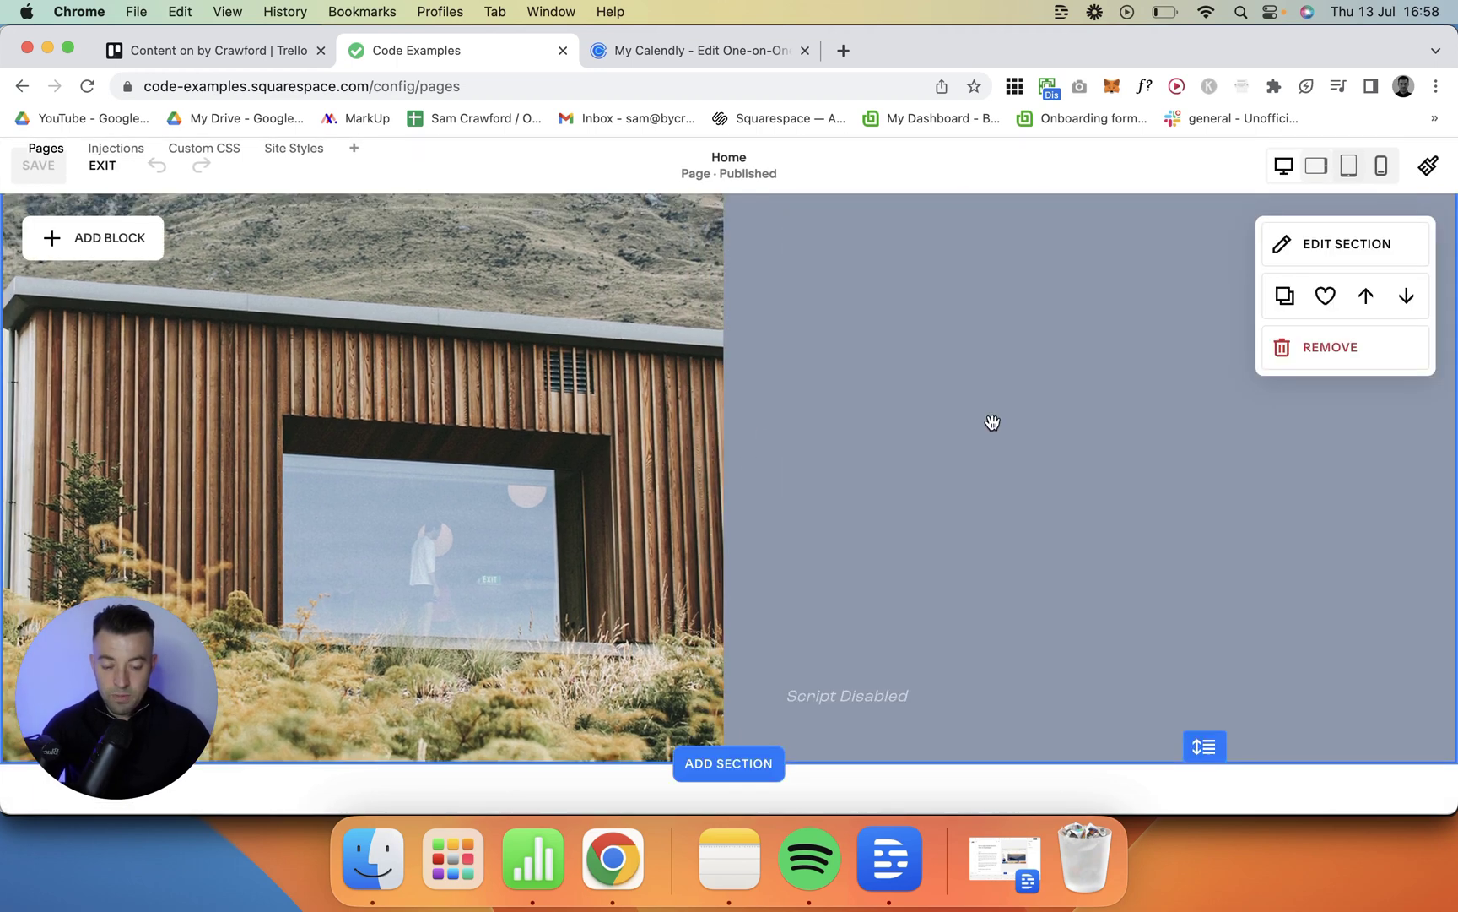
double_click(1030, 390)
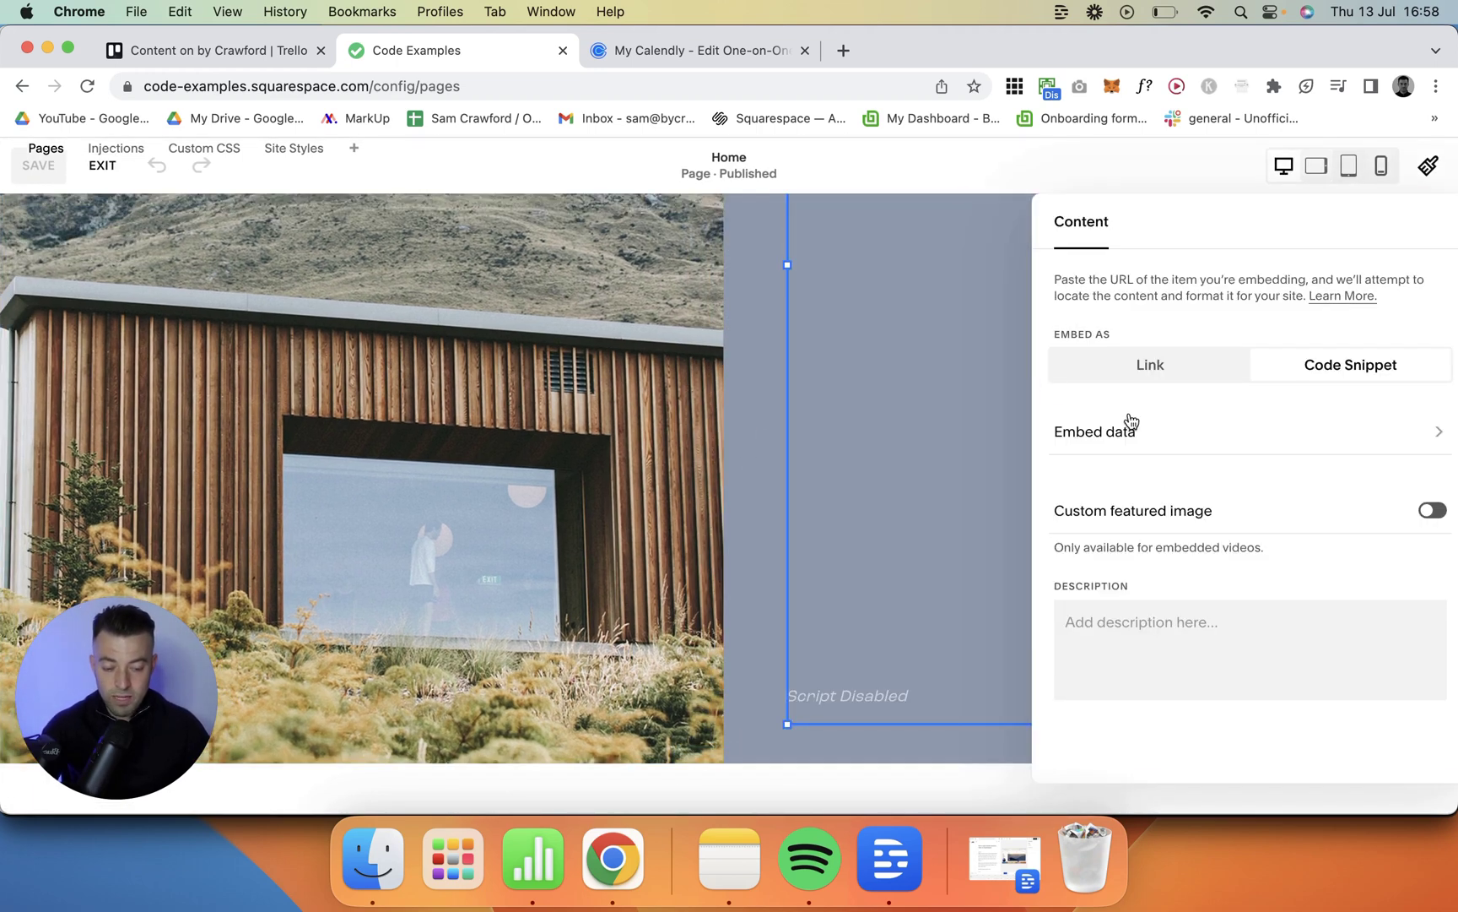
left_click(1183, 436)
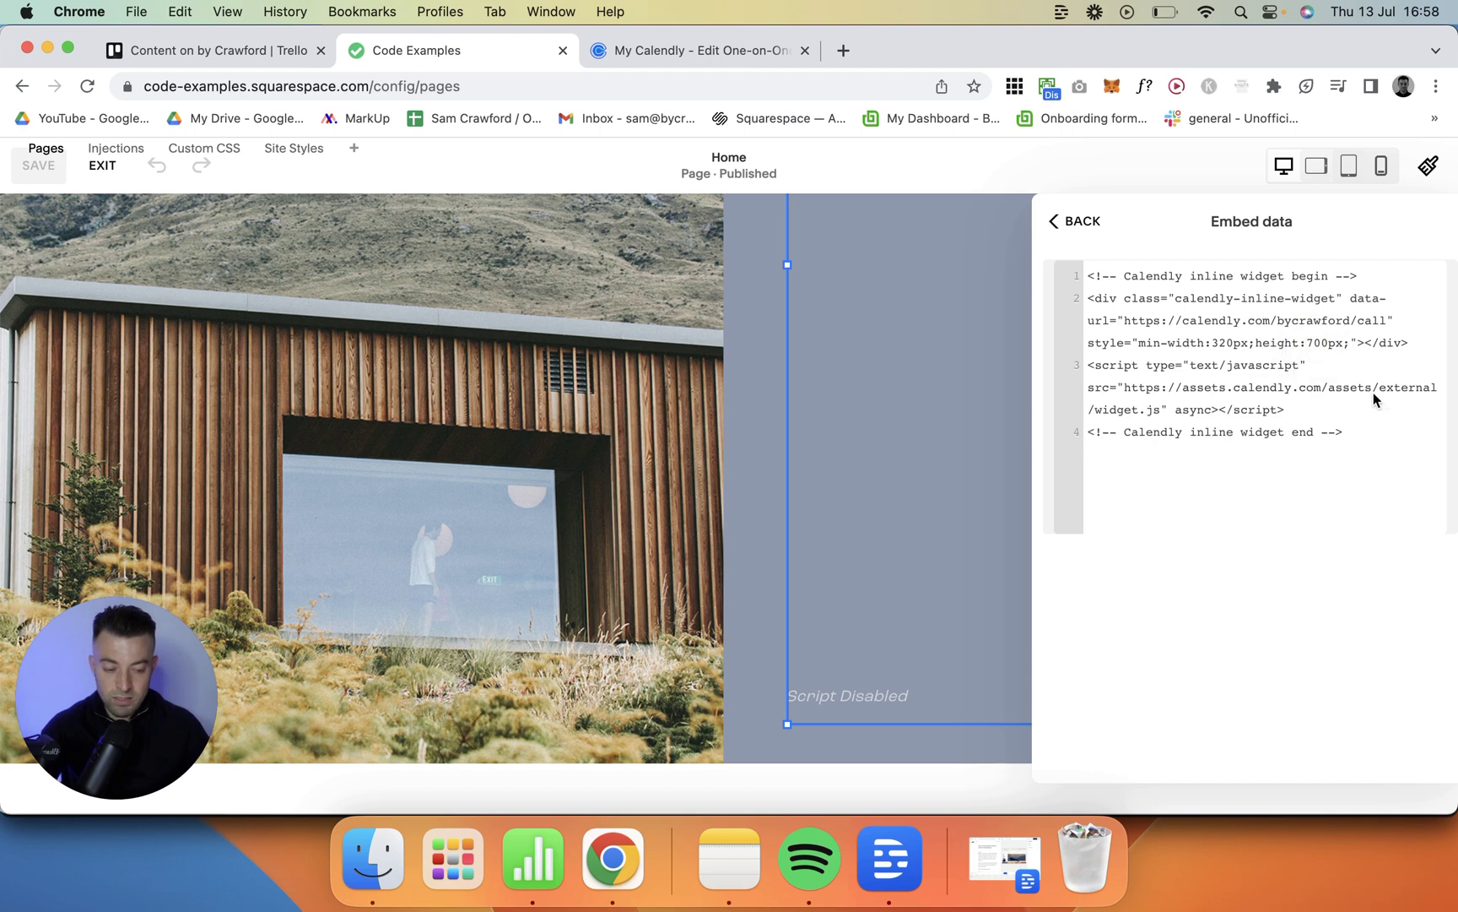
key("Delete")
key("BackSpace")
type("85")
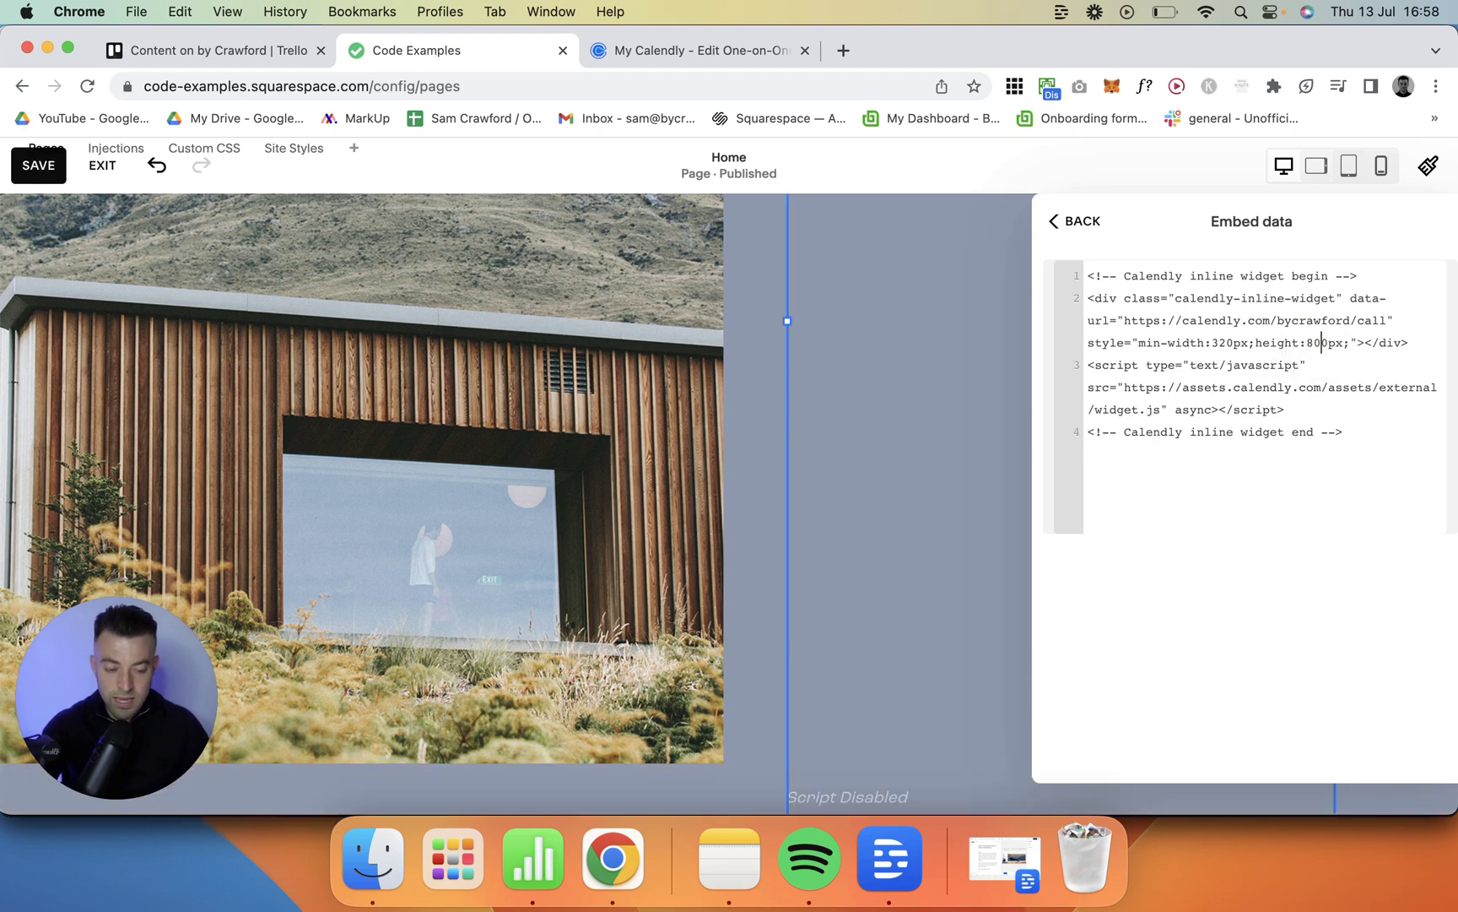
left_click(38, 166)
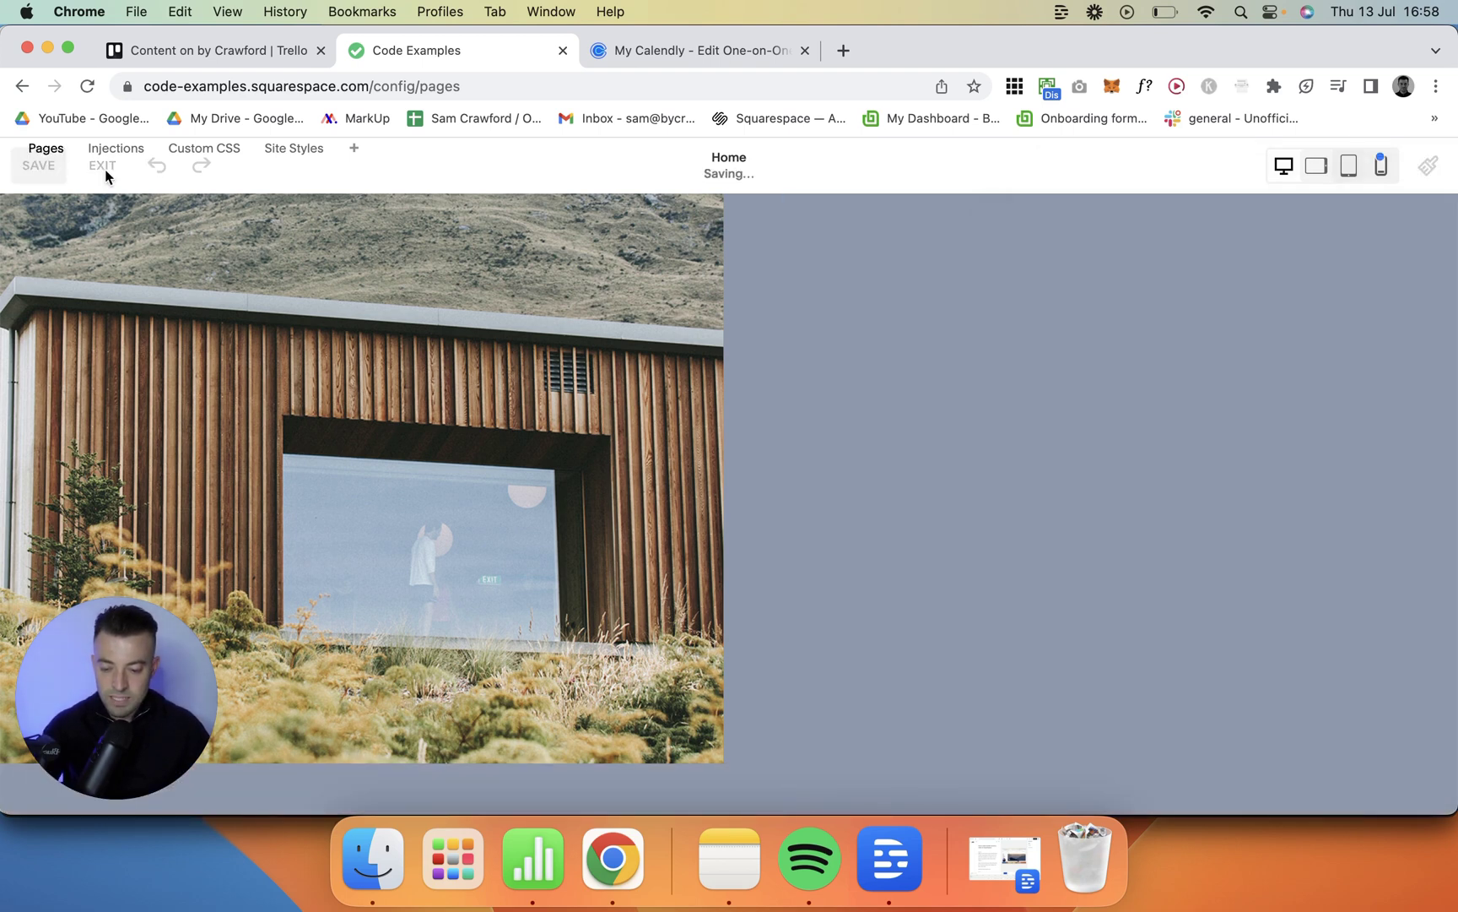
left_click(103, 168)
- In the full-screen preview, test the Calendly widget by choosing 18 July at 5:00pm
left_click(1406, 179)
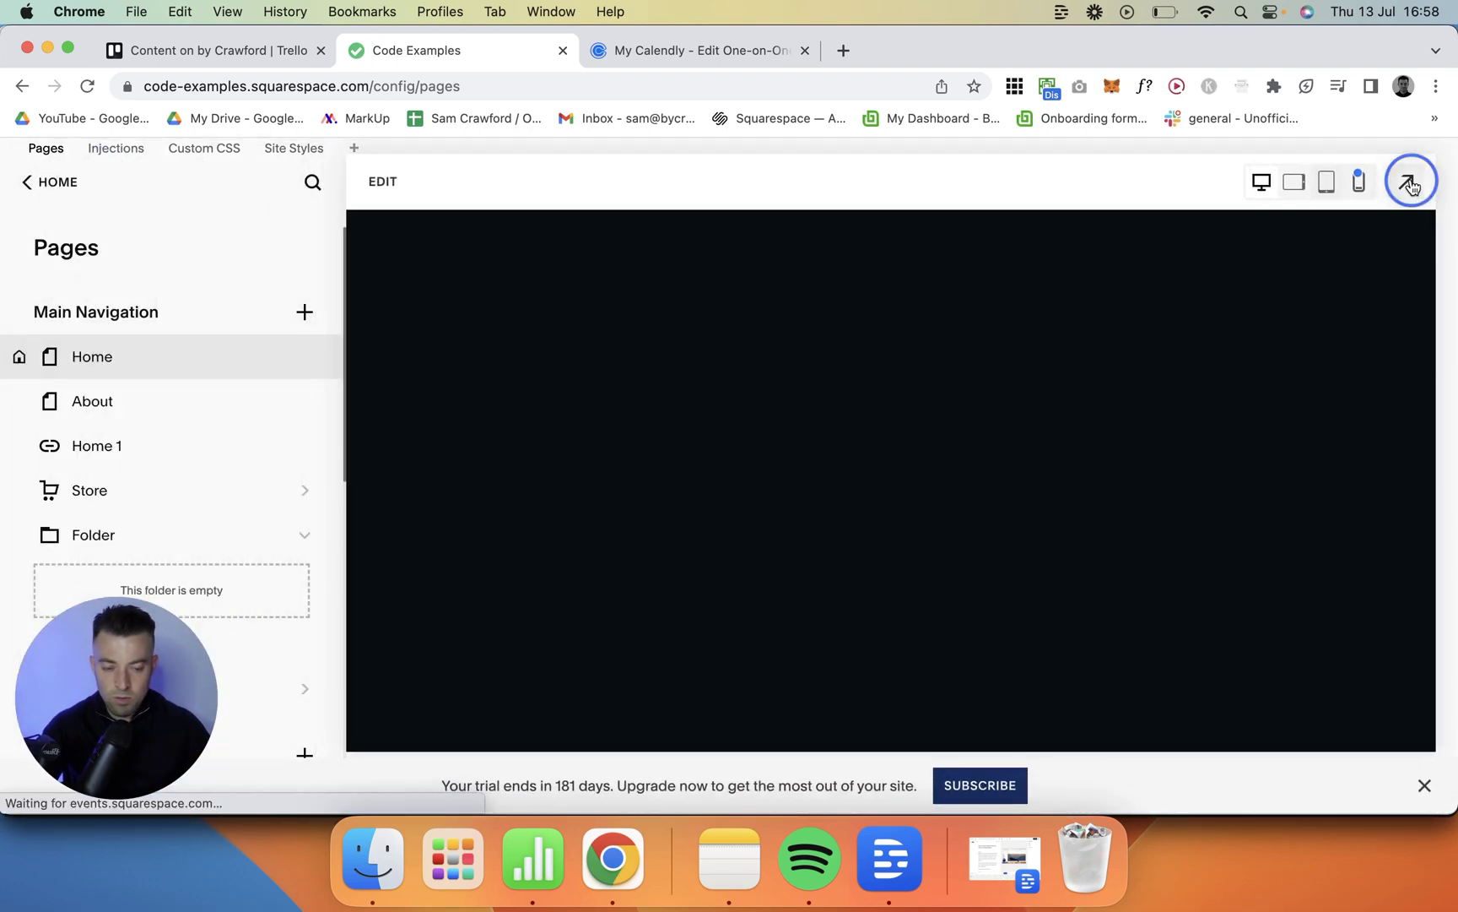
scroll(948, 746, "down", 10)
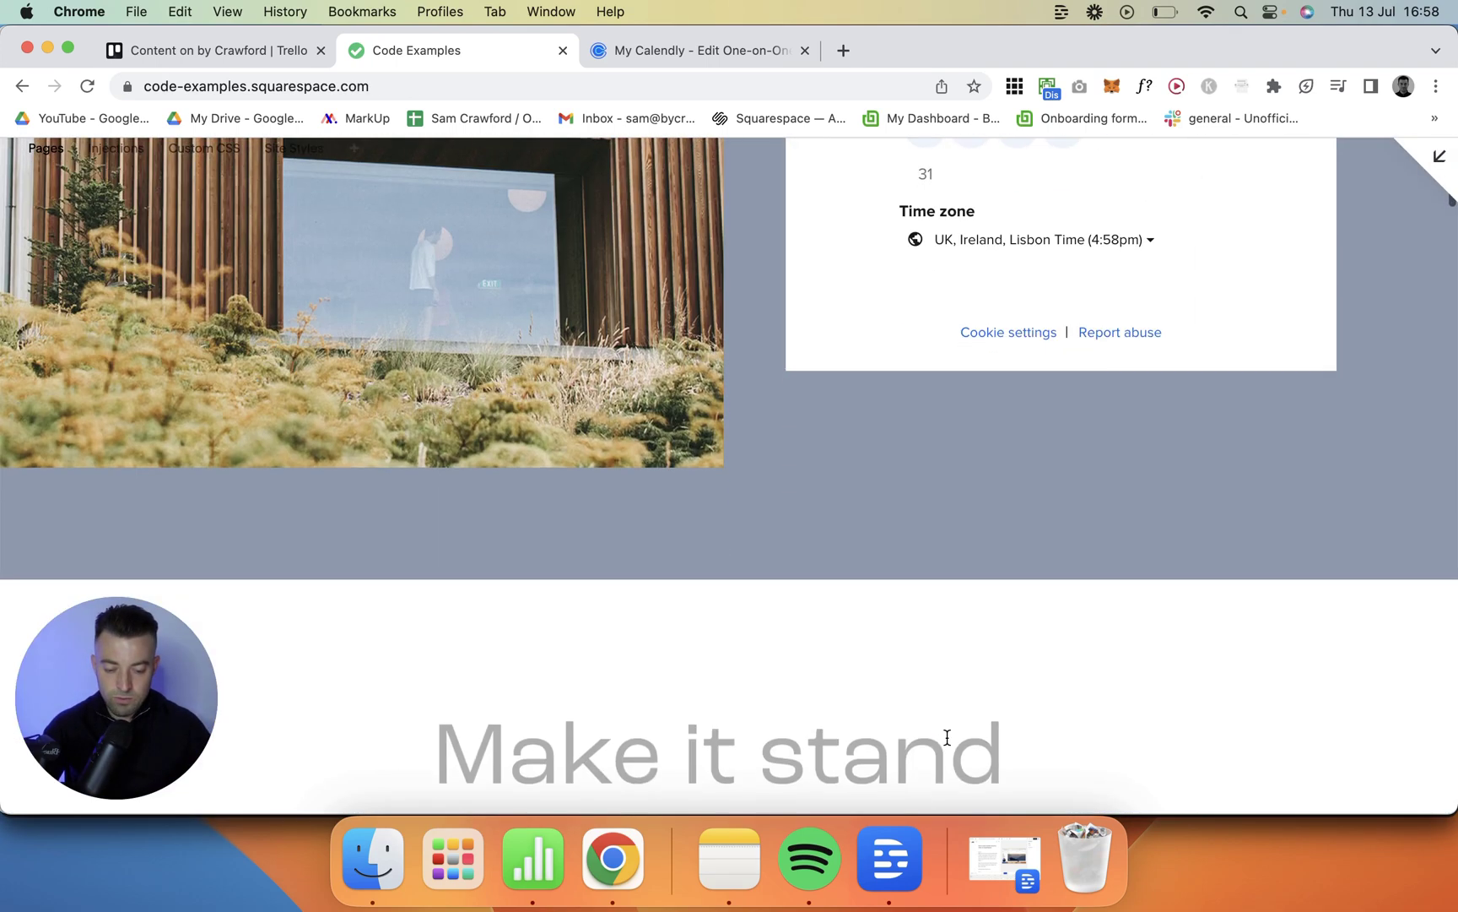
scroll(947, 745, "up", 2)
scroll(947, 745, "up", 7)
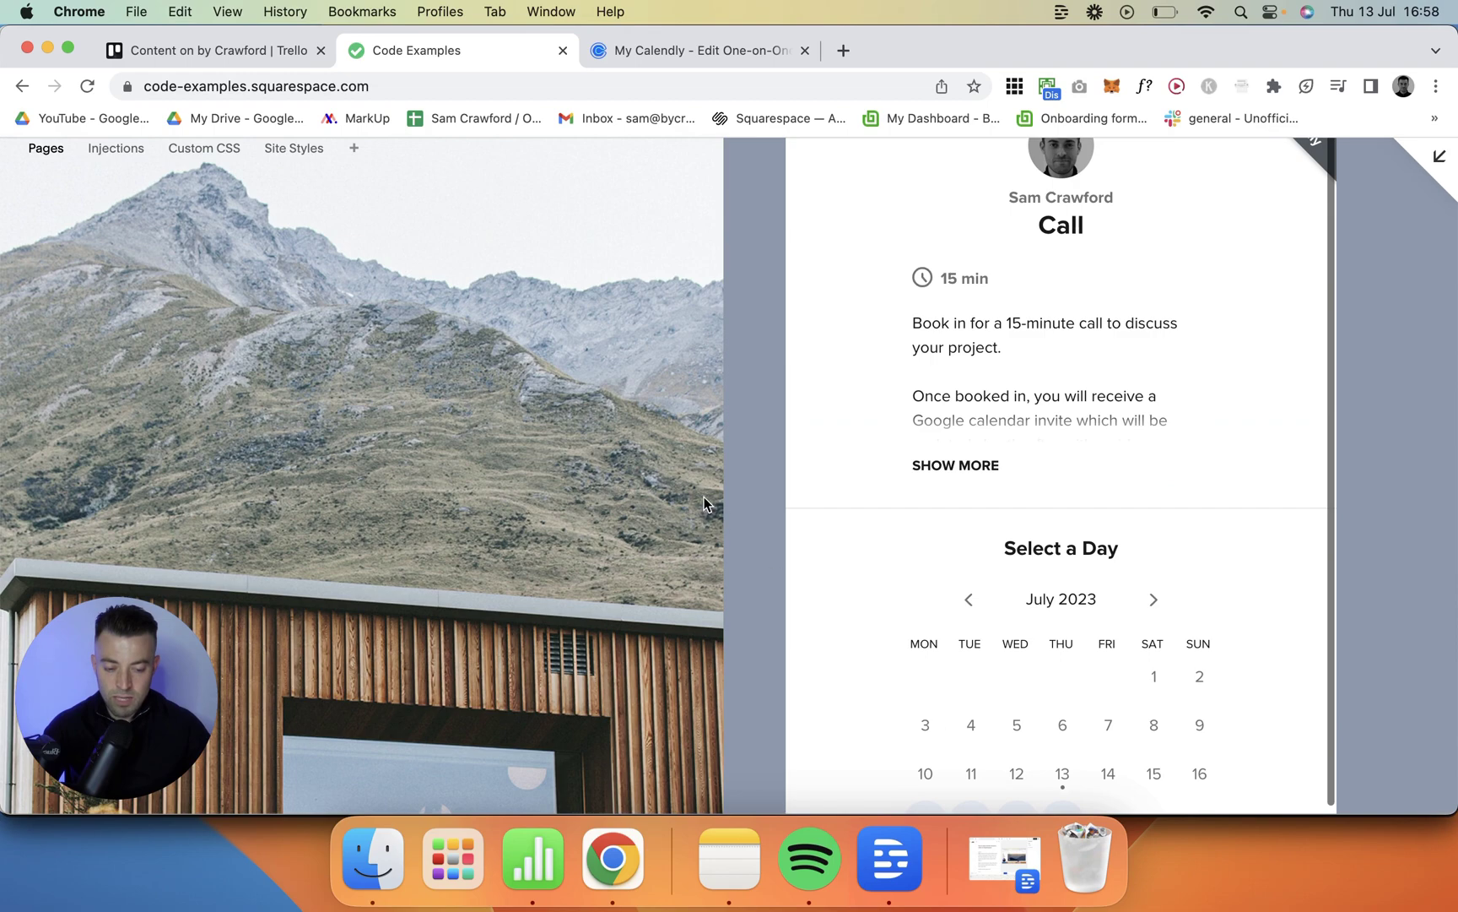
scroll(704, 494, "up", 3)
scroll(704, 495, "down", 10)
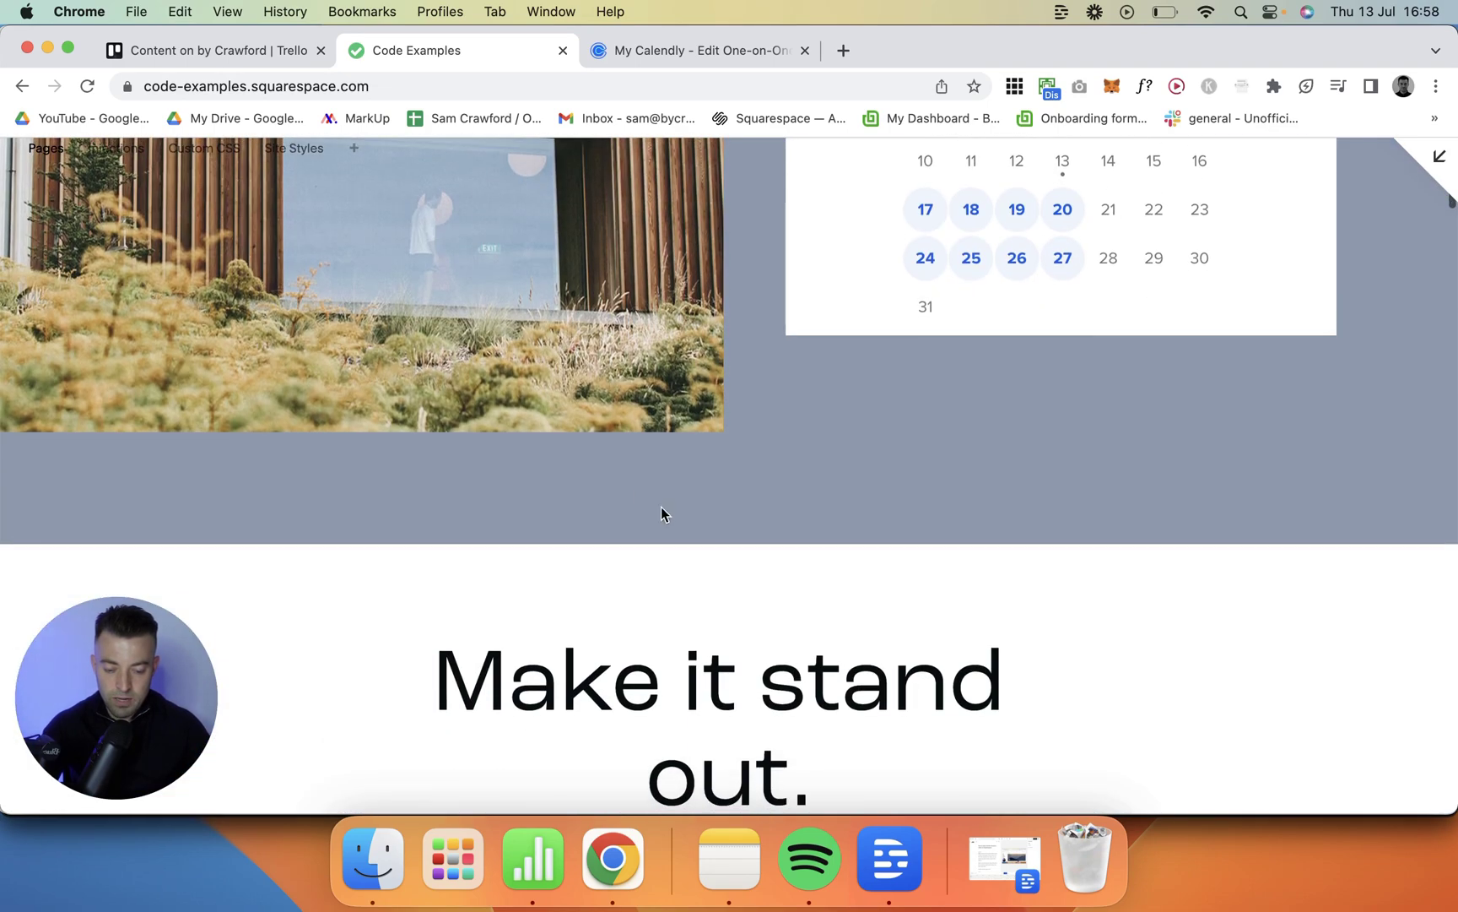
scroll(823, 460, "up", 7)
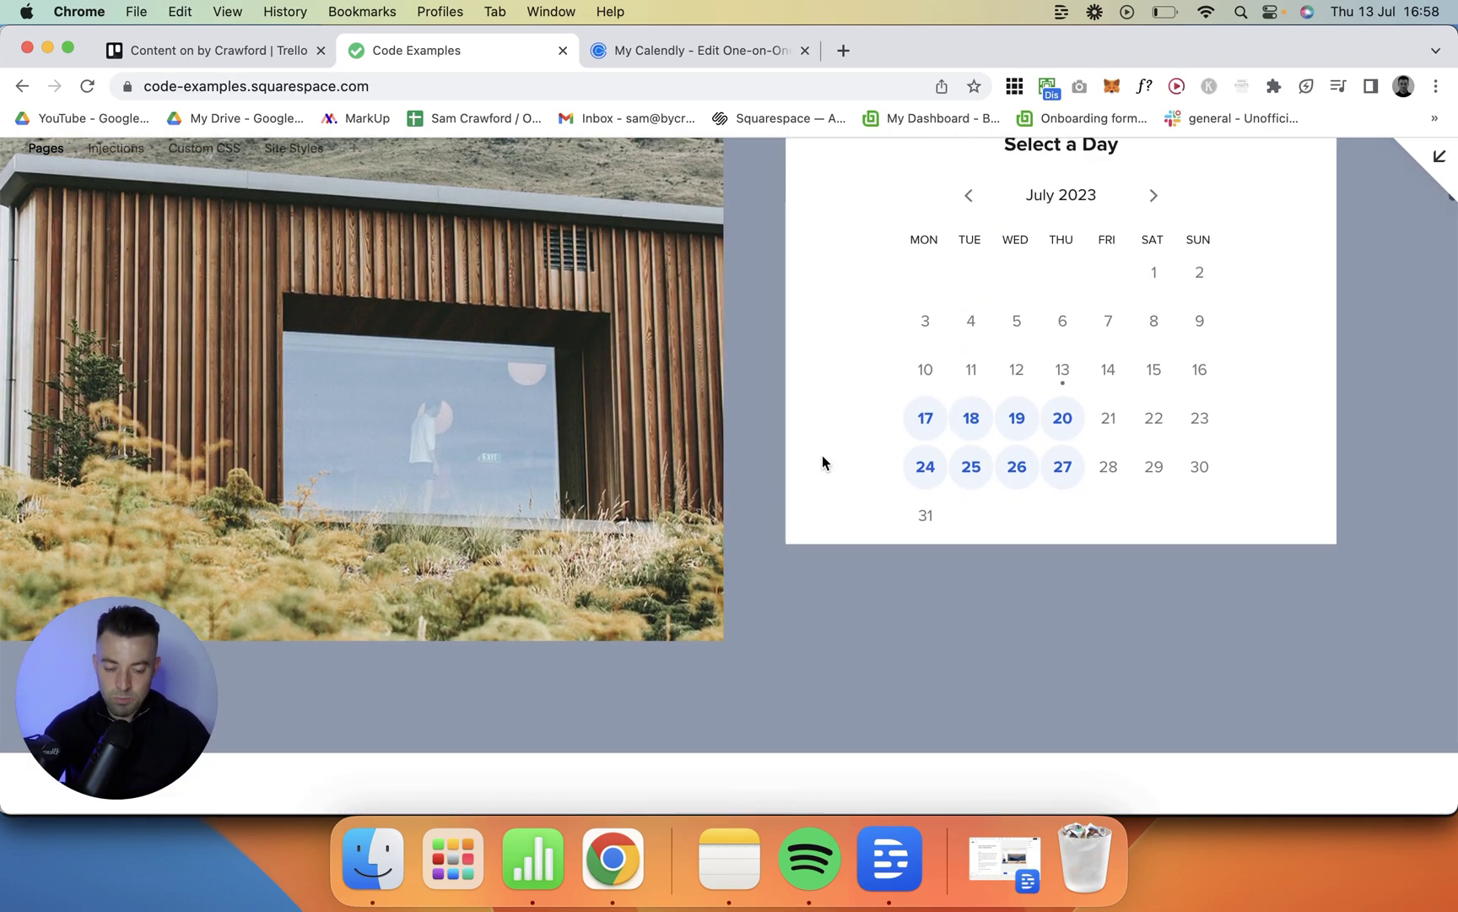
scroll(950, 523, "down", 5)
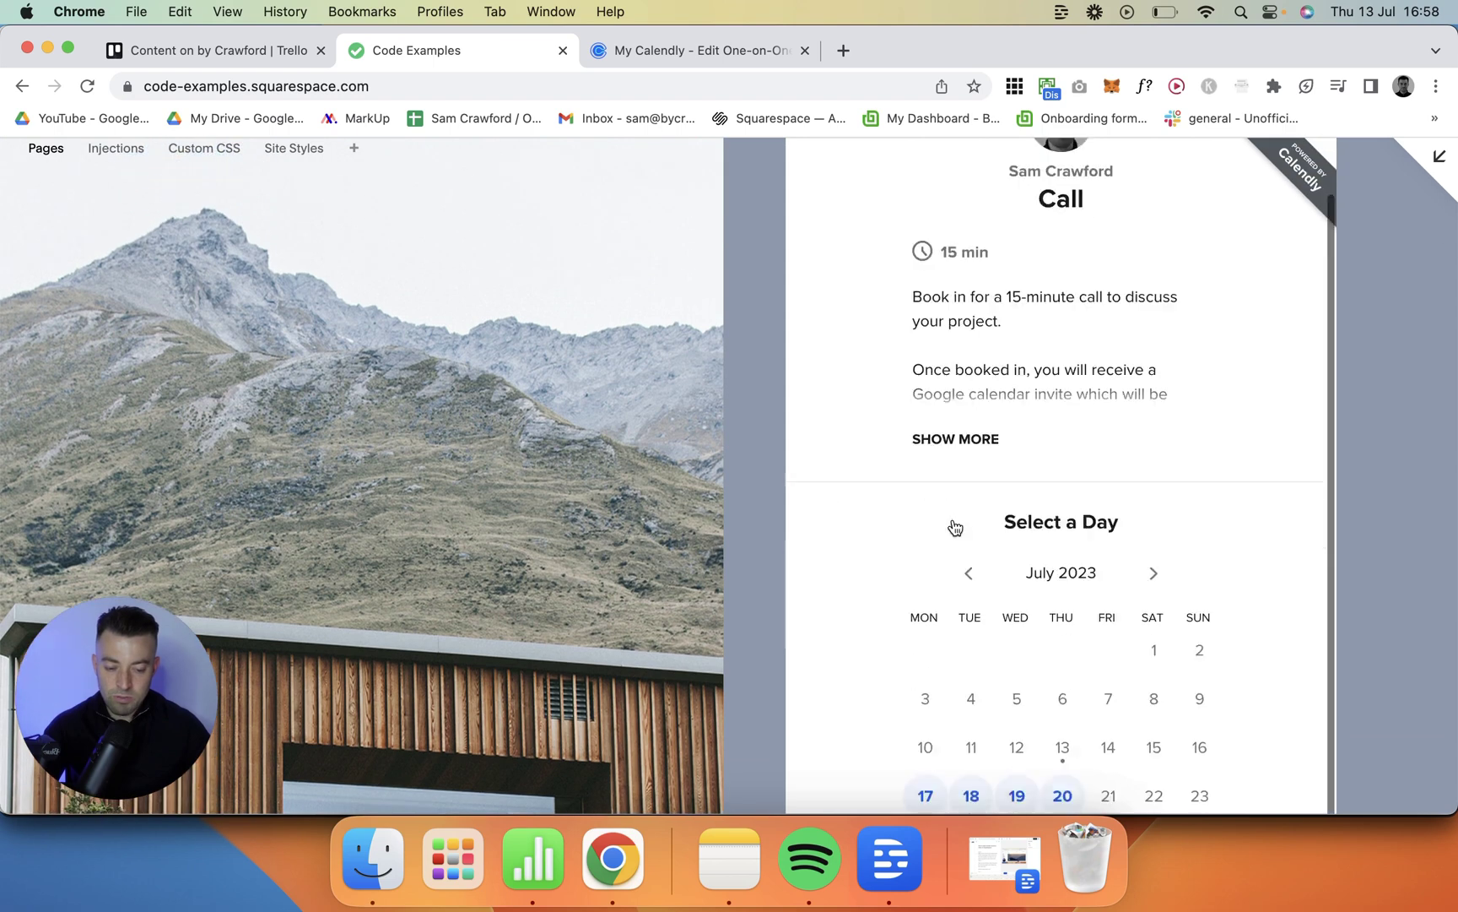
left_click(971, 477)
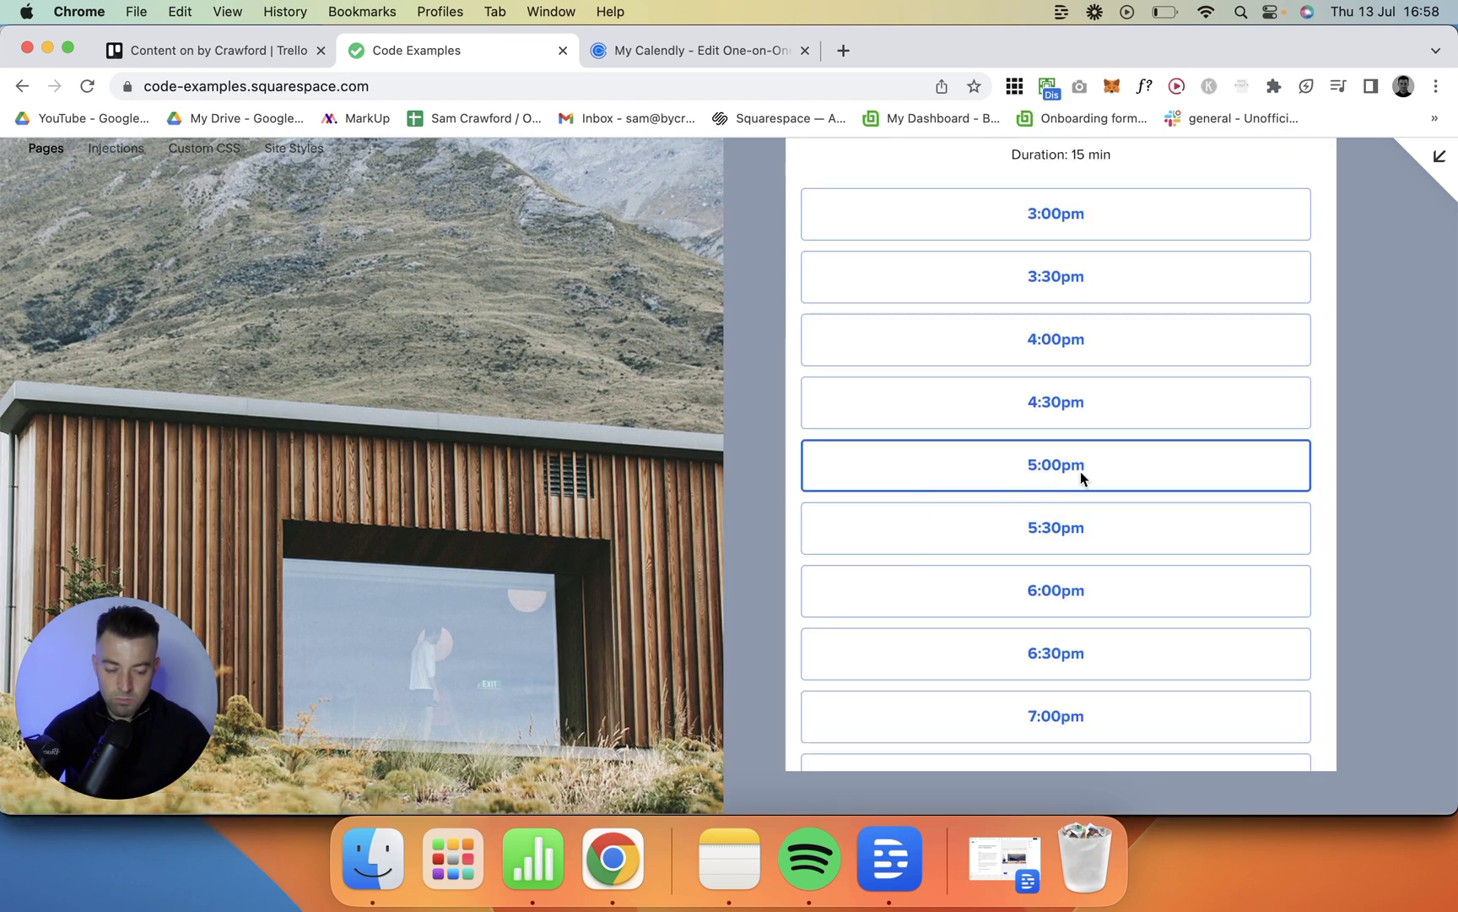
left_click(1122, 475)
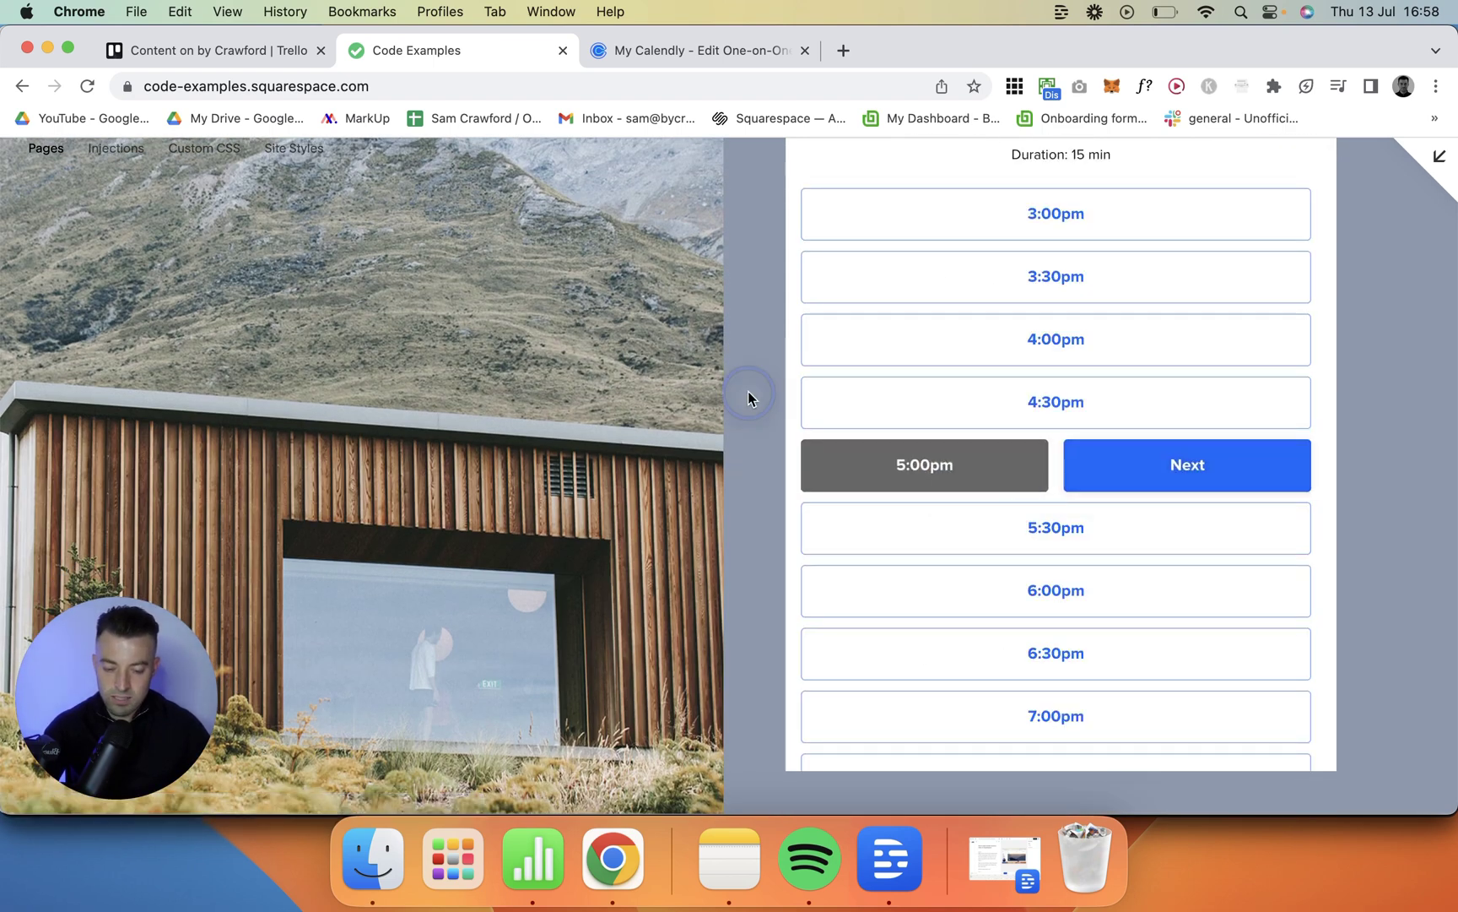
scroll(748, 398, "up", 5)
scroll(748, 398, "down", 3)
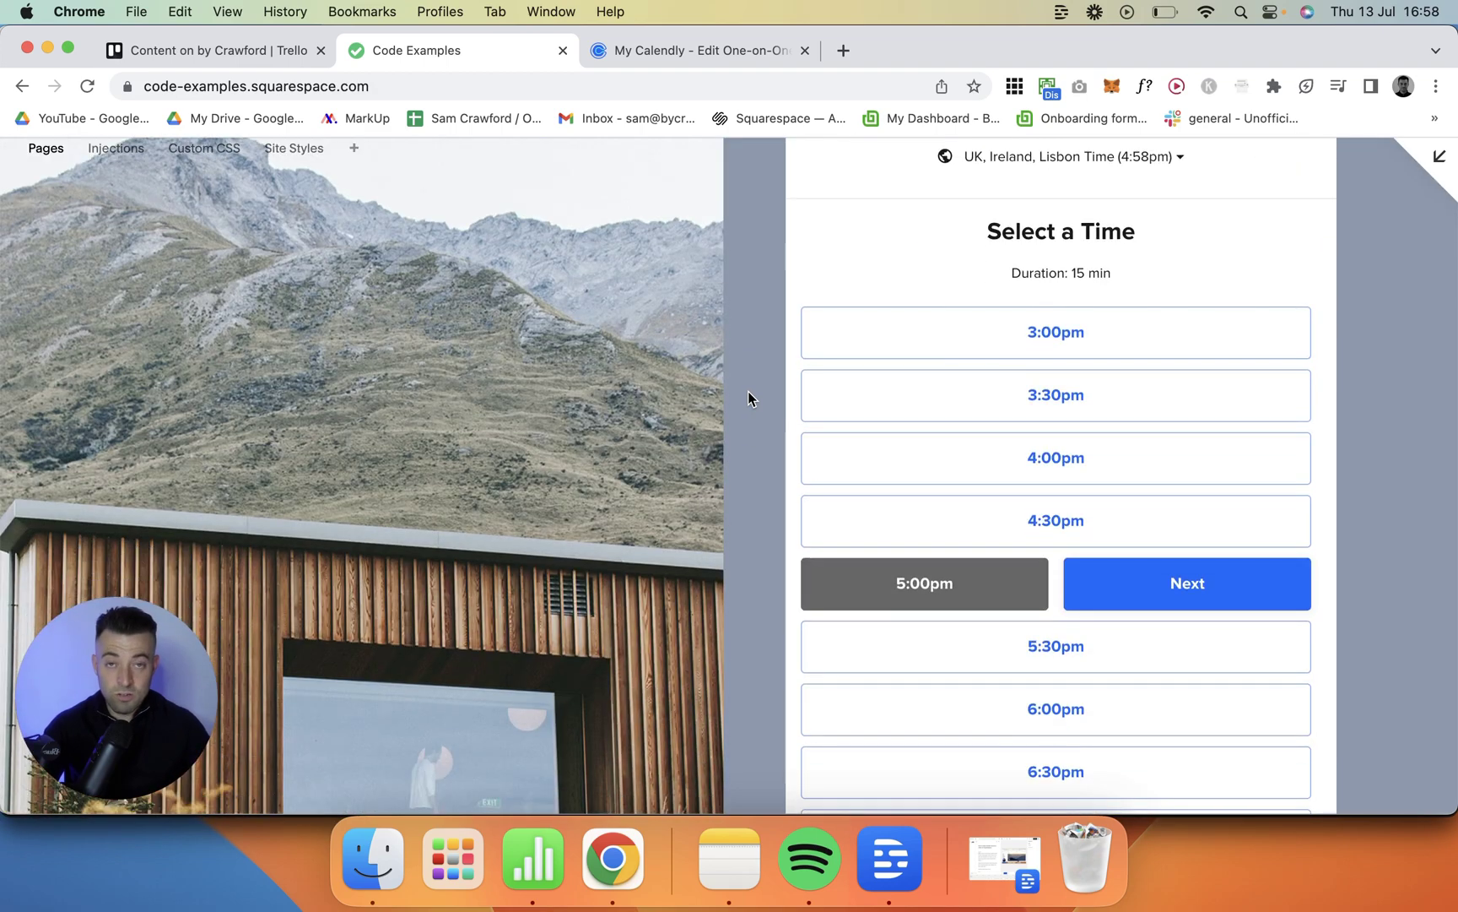